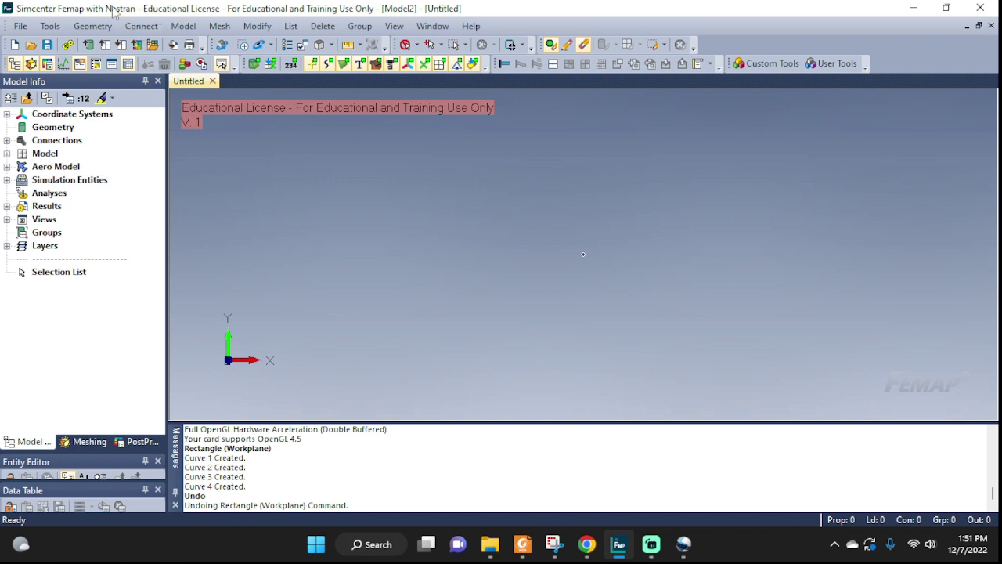
Draw a rectangle of four curves from corner (1,1) to corner (-1,-1)
{"action": "left_click", "coordinate": [92, 26]}
{"action": "mouse_move", "coordinate": [110, 61]}
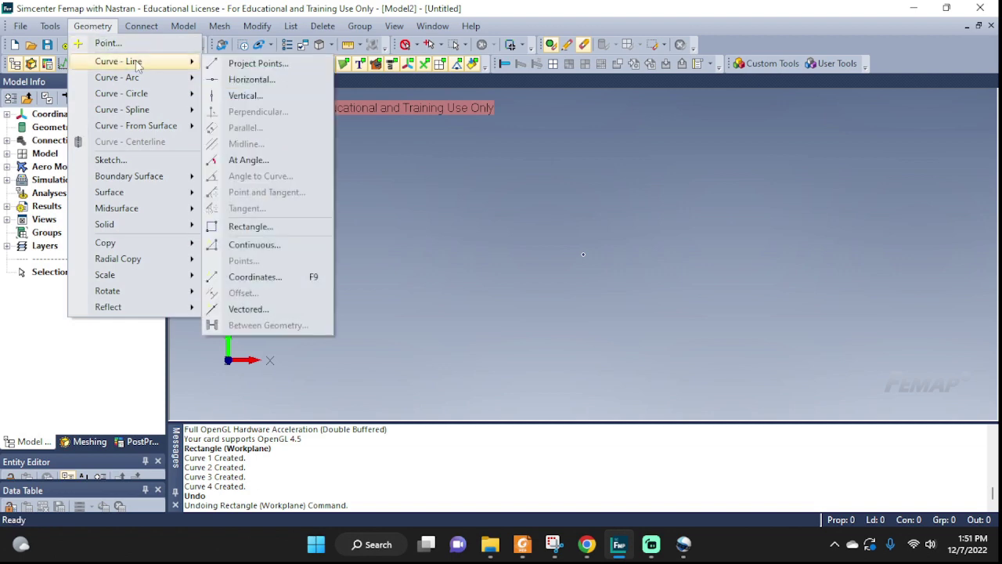
{"action": "left_click", "coordinate": [258, 227]}
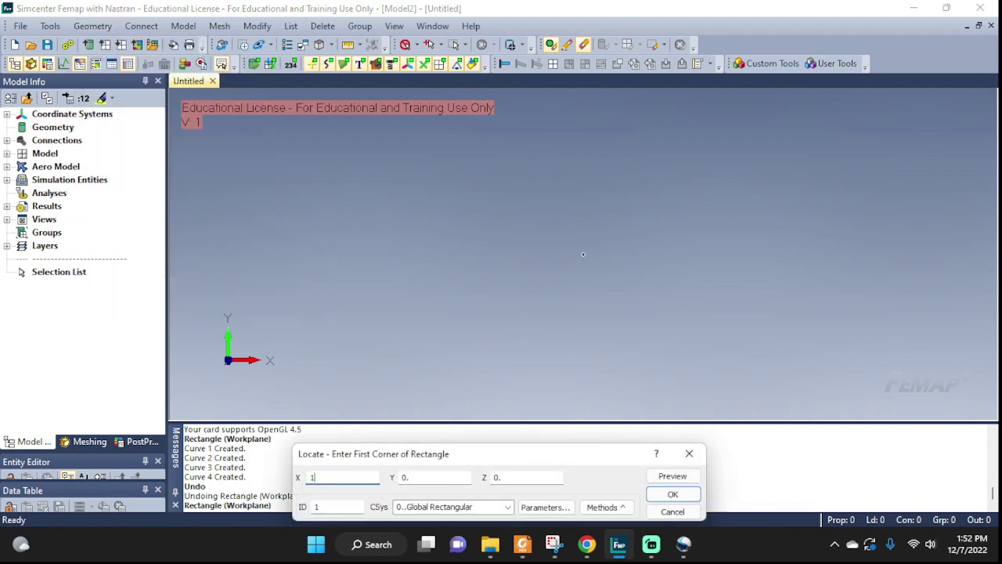
{"action": "type", "text": "1"}
{"action": "key", "text": "Return"}
{"action": "key", "text": "Tab"}
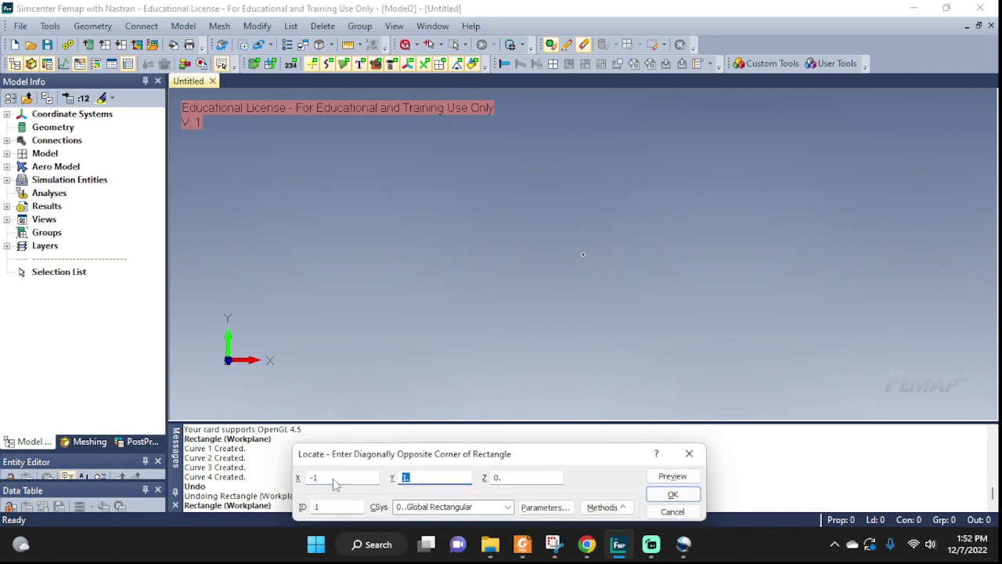
{"action": "key", "text": "BackSpace"}
{"action": "type", "text": "-1"}
{"action": "left_click", "coordinate": [683, 494]}
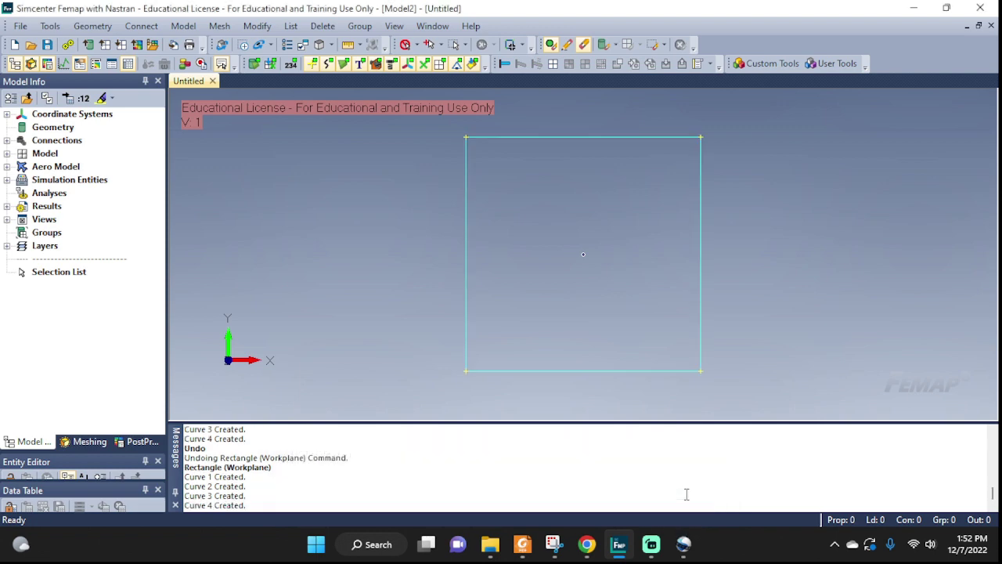
{"action": "right_click", "coordinate": [678, 249]}
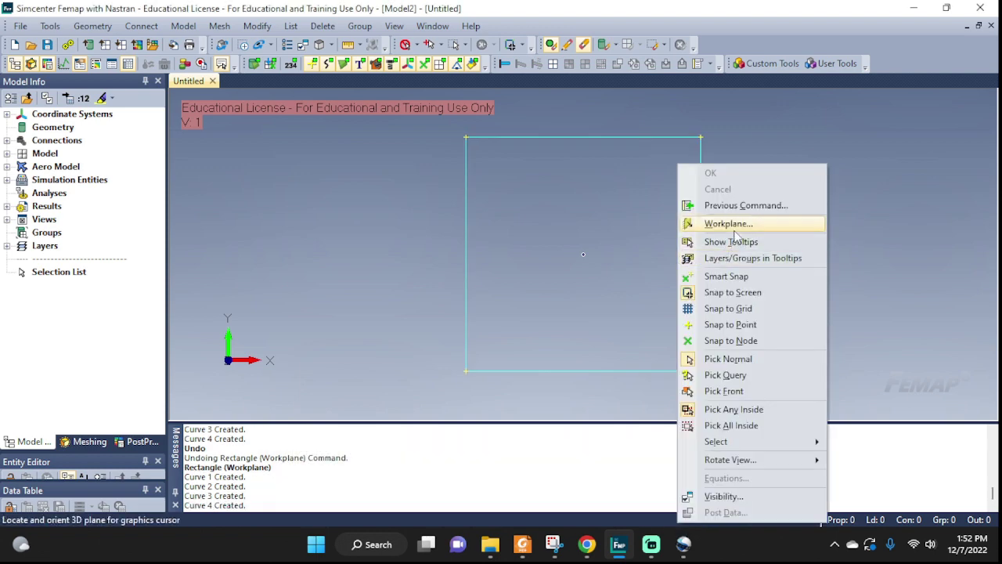
{"action": "left_click", "coordinate": [600, 163]}
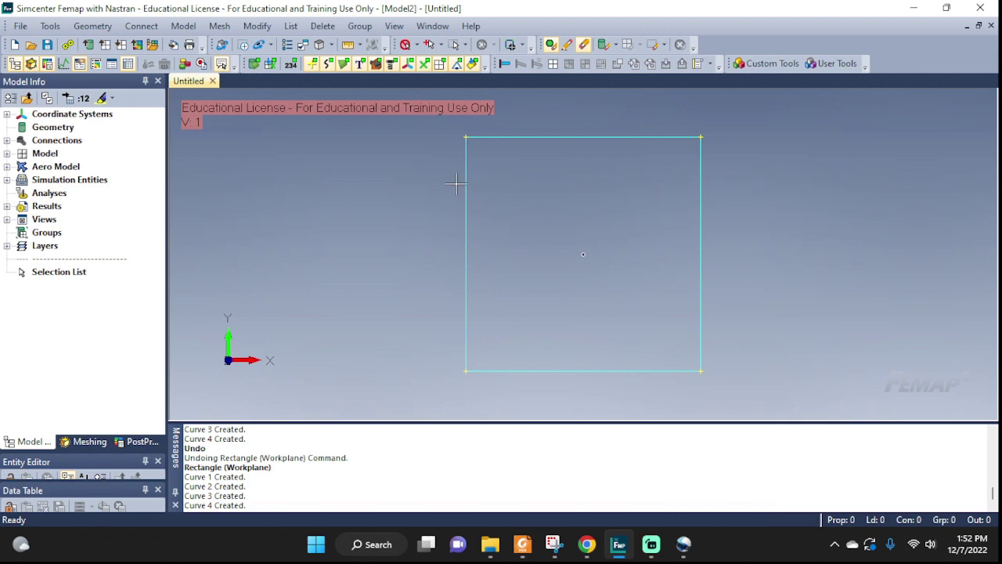
Build an edge-curve surface from the rectangle's left, top, right and bottom edges
{"action": "left_click", "coordinate": [108, 30]}
{"action": "mouse_move", "coordinate": [128, 195]}
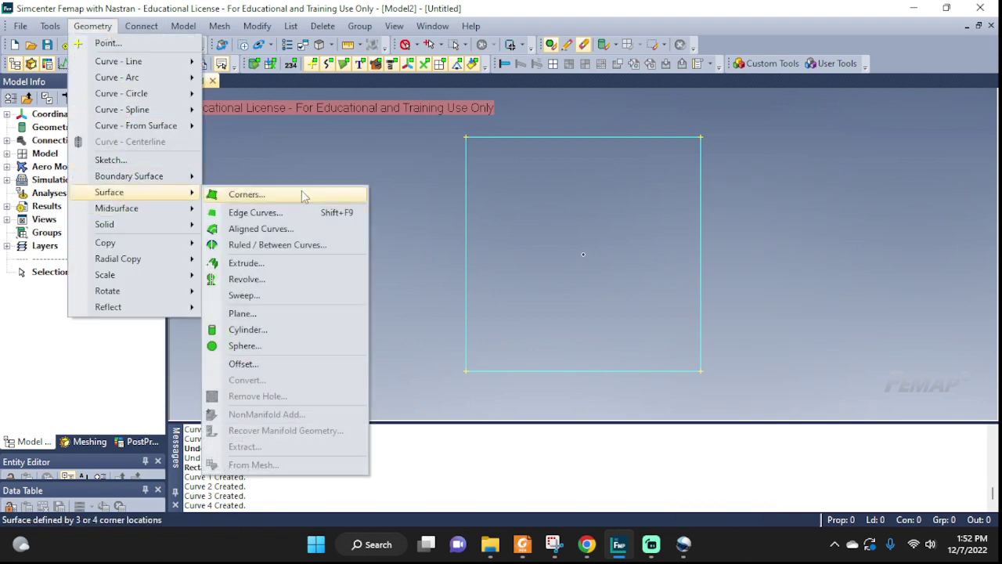
{"action": "left_click", "coordinate": [241, 213]}
{"action": "left_click", "coordinate": [467, 278]}
{"action": "left_click", "coordinate": [564, 139]}
{"action": "left_click", "coordinate": [700, 202]}
{"action": "left_click", "coordinate": [584, 371]}
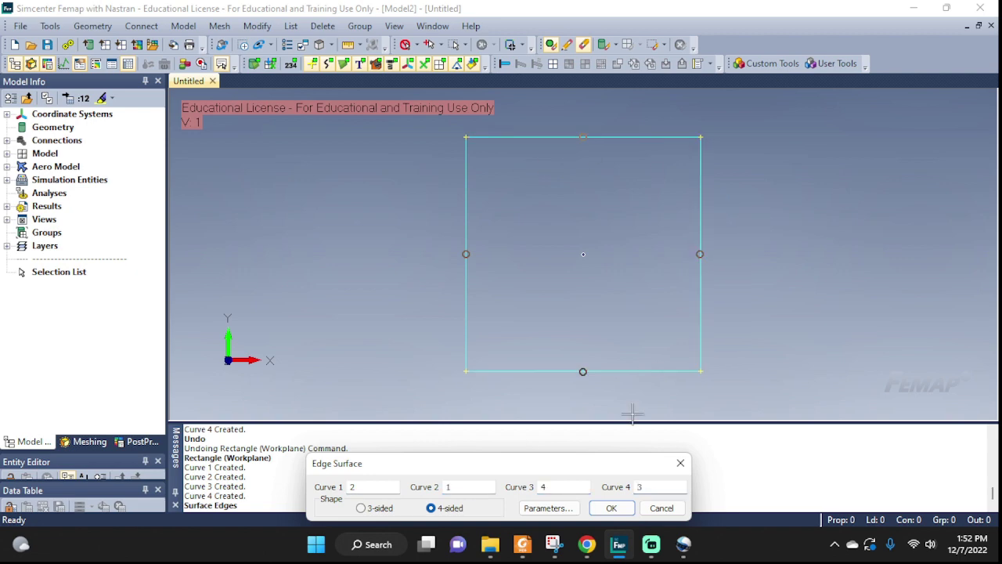
{"action": "left_click", "coordinate": [611, 507]}
{"action": "left_click", "coordinate": [654, 507]}
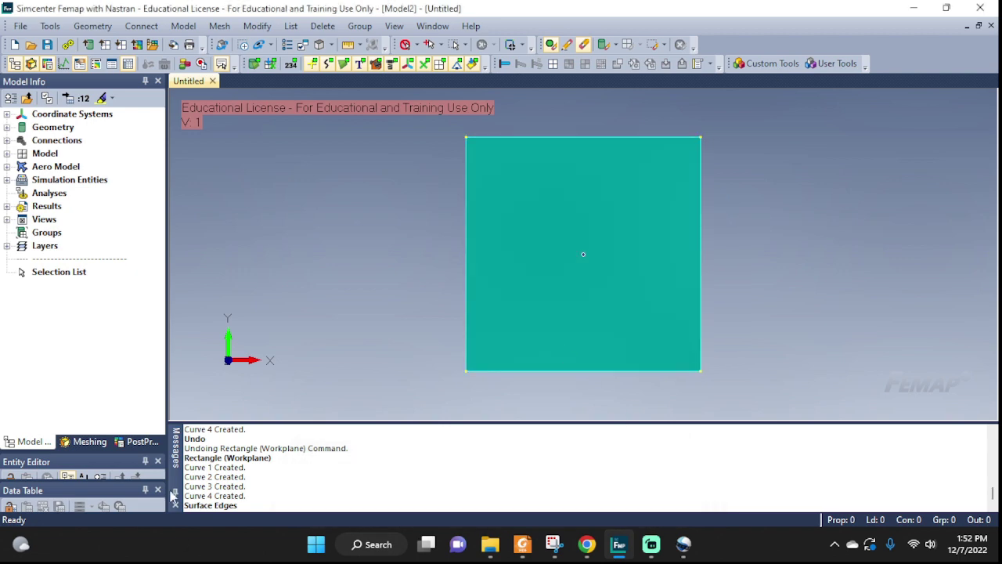
Draw a circle of radius 0.5 at the centre of the square
{"action": "left_click", "coordinate": [100, 26]}
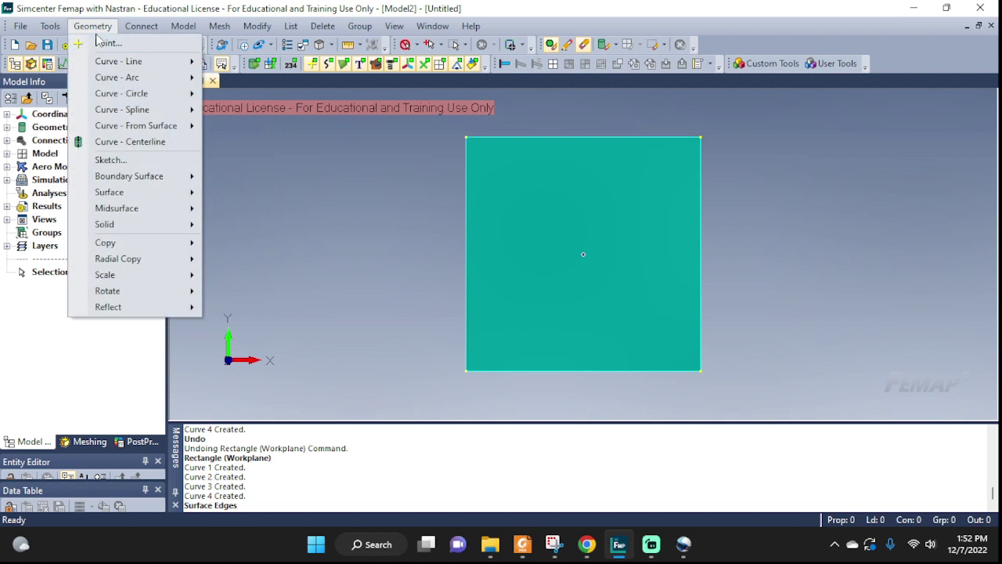
{"action": "mouse_move", "coordinate": [121, 93]}
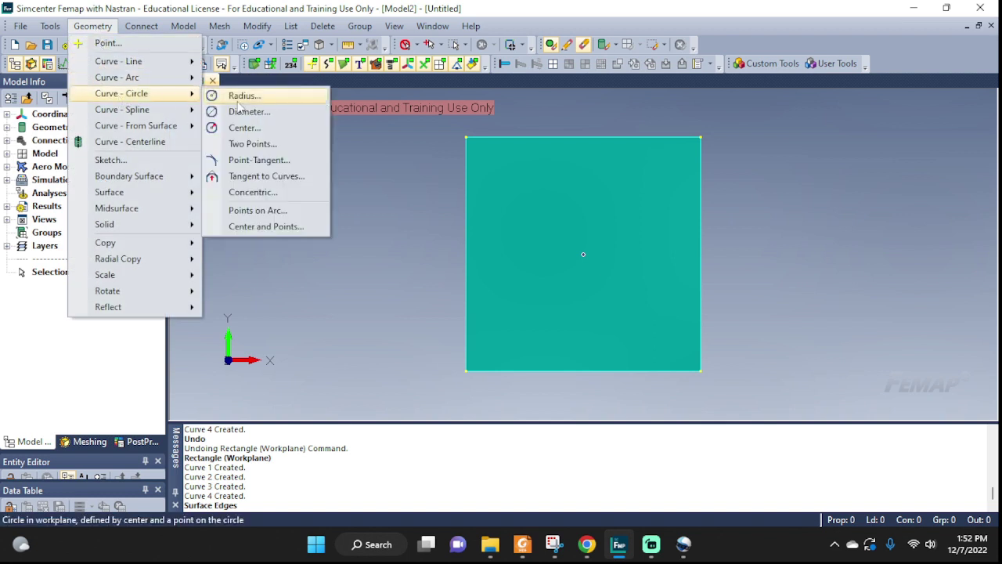
{"action": "left_click", "coordinate": [235, 94]}
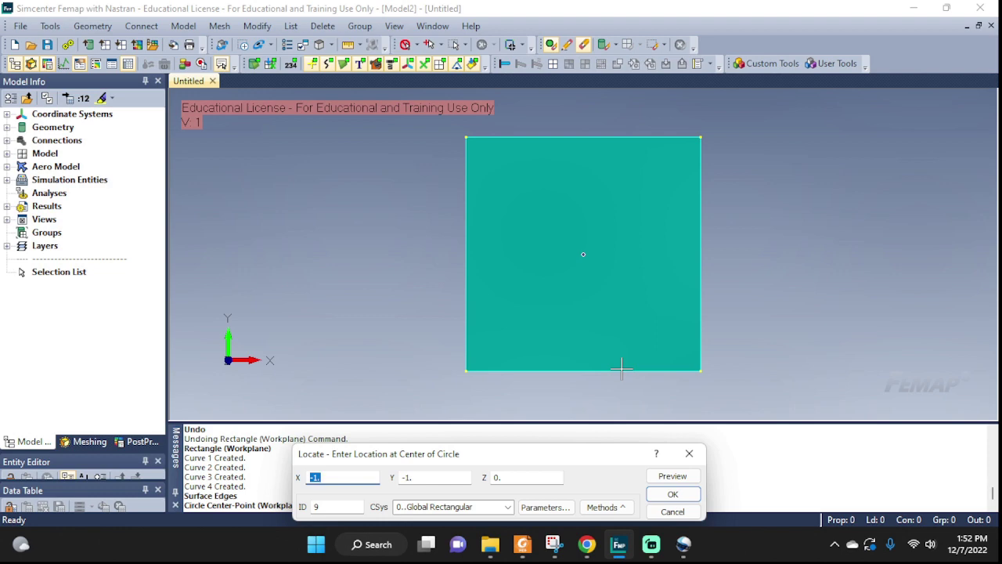
{"action": "key", "text": "Return"}
{"action": "type", "text": "0.5"}
{"action": "left_click", "coordinate": [671, 494]}
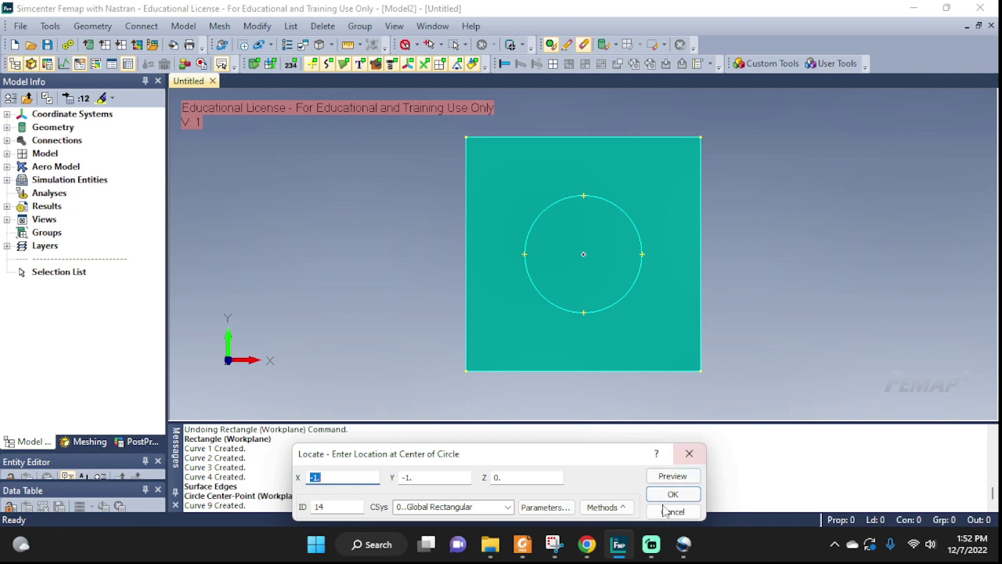
{"action": "left_click", "coordinate": [671, 510]}
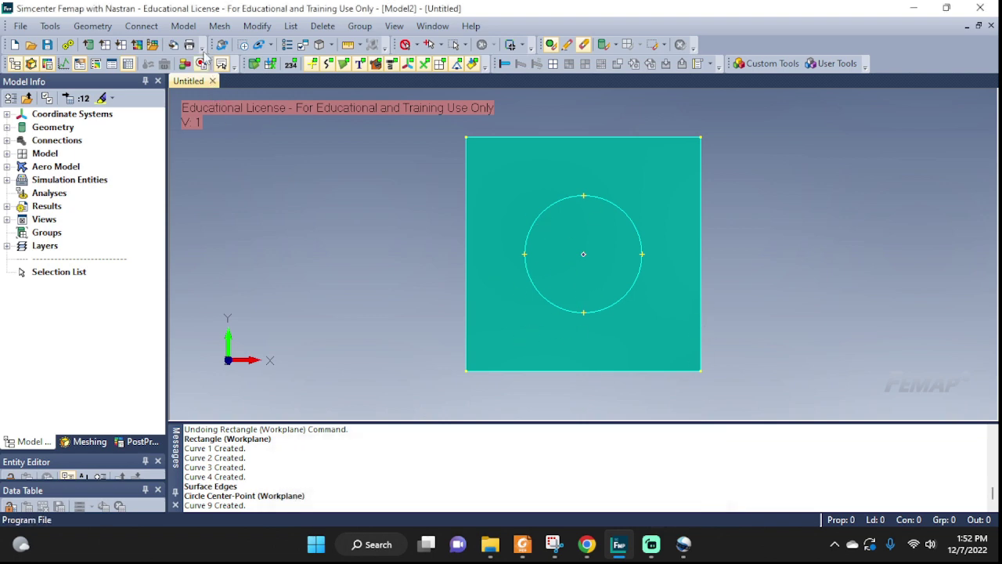
Set up projecting the circle onto the square surface
{"action": "left_click", "coordinate": [93, 26]}
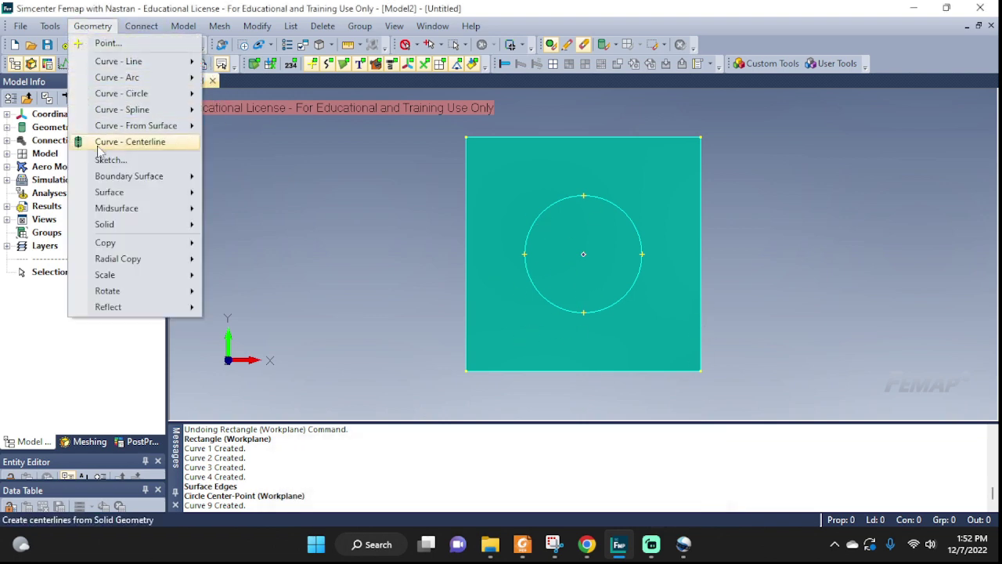
{"action": "mouse_move", "coordinate": [163, 126]}
{"action": "left_click", "coordinate": [243, 163]}
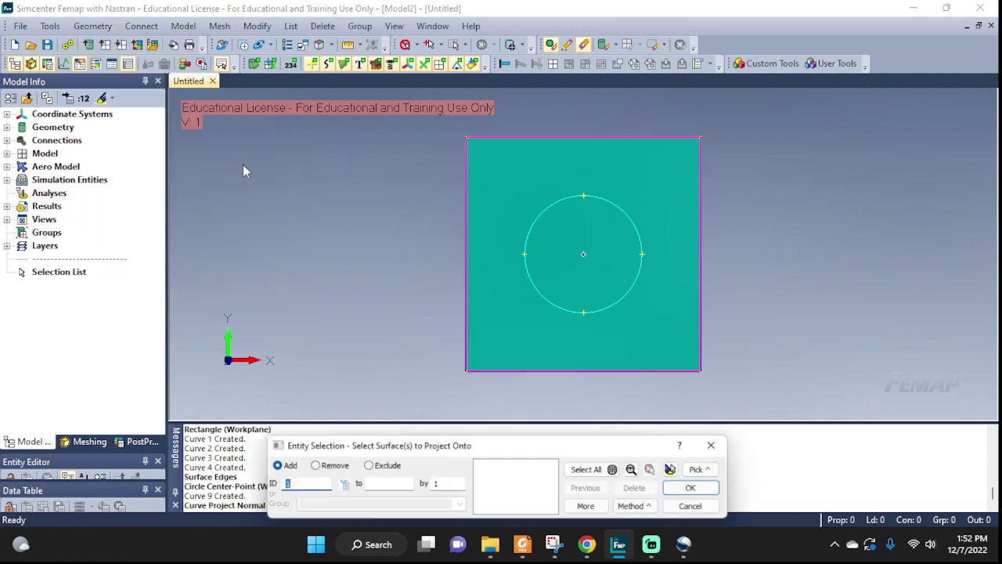
{"action": "left_click", "coordinate": [566, 358]}
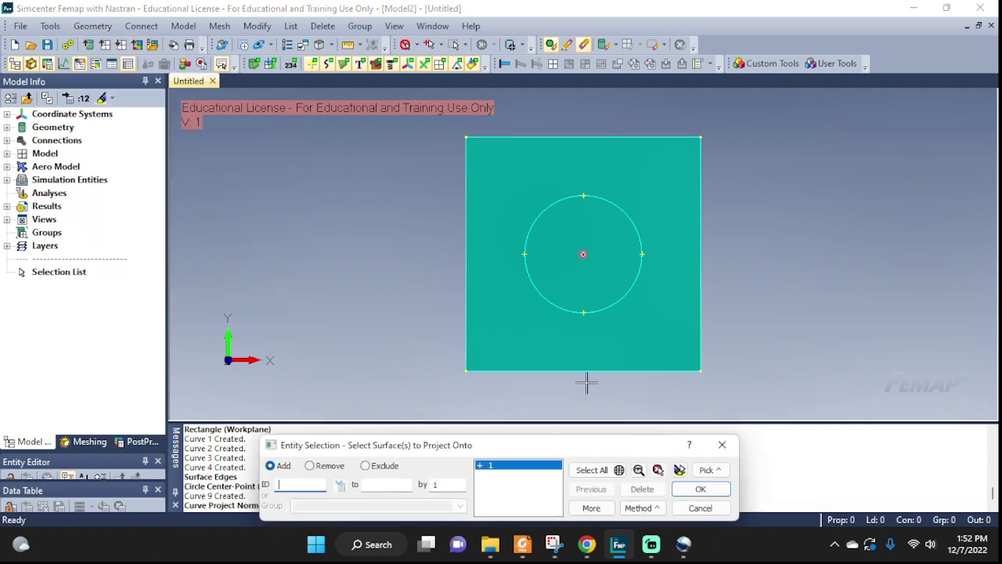
{"action": "left_click", "coordinate": [678, 490]}
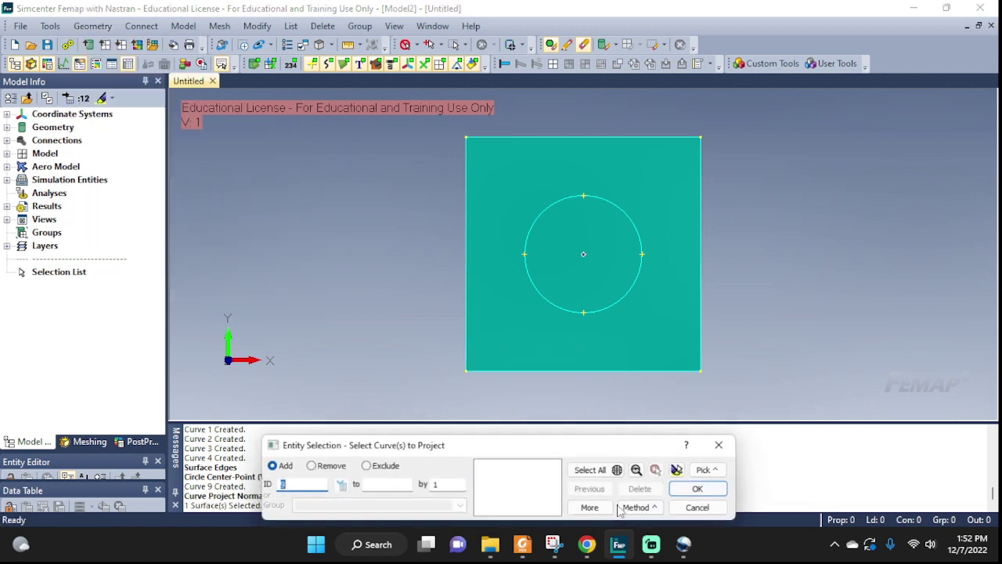
{"action": "left_click", "coordinate": [544, 300]}
{"action": "left_click", "coordinate": [700, 488]}
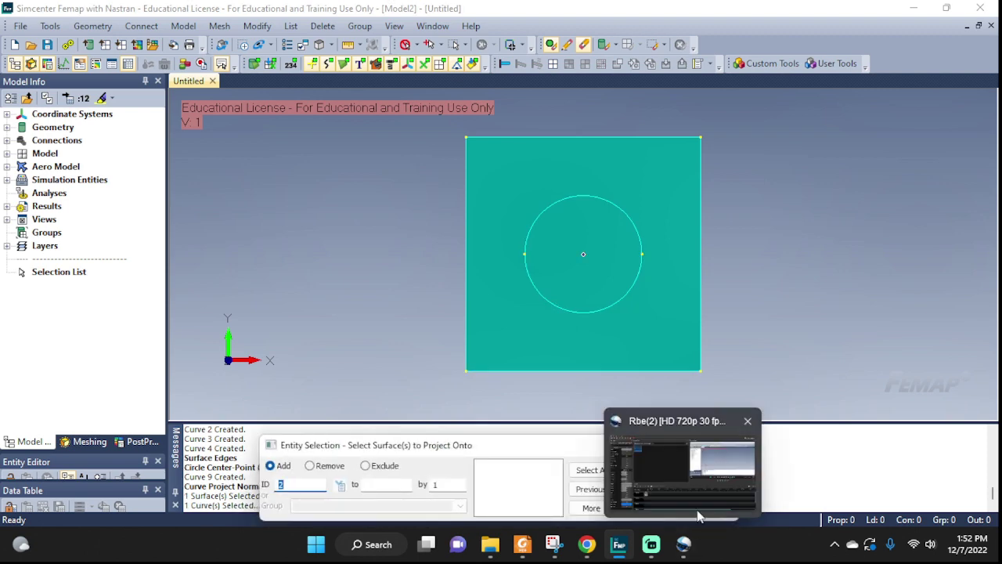
Abandon the projection and delete the inner circular surface, leaving a hole in the plate
{"action": "left_click", "coordinate": [677, 508]}
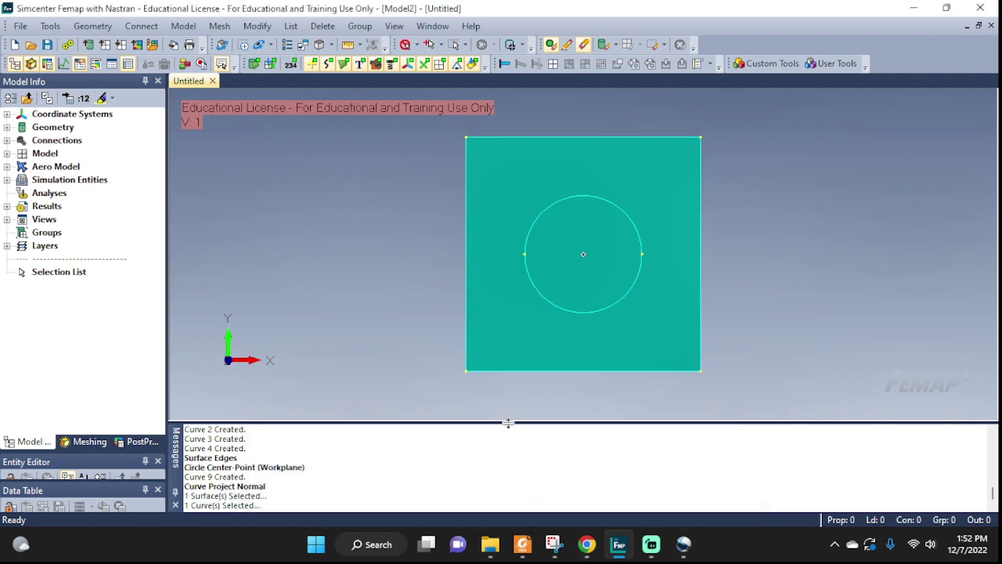
{"action": "left_click", "coordinate": [322, 28]}
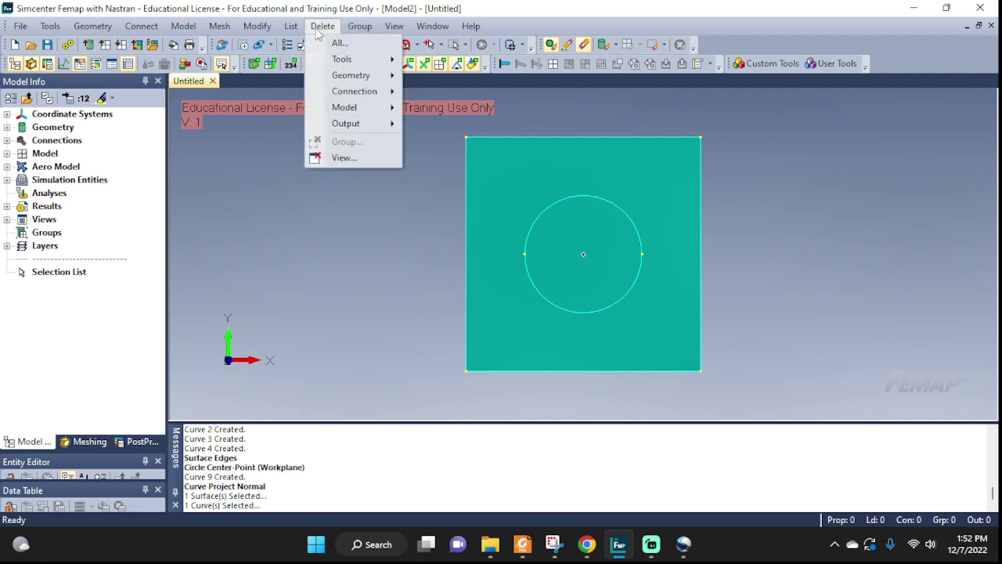
{"action": "mouse_move", "coordinate": [357, 75]}
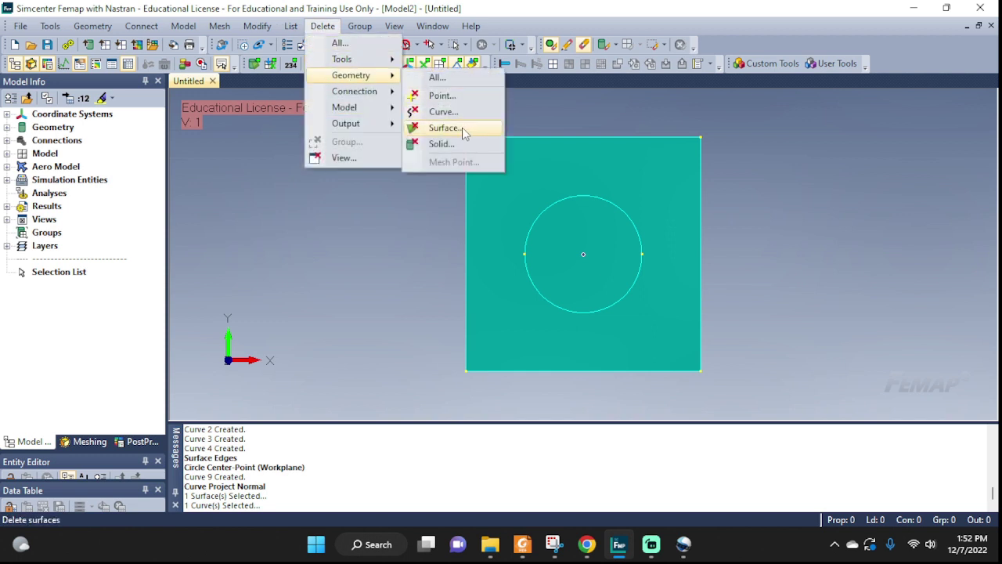
{"action": "left_click", "coordinate": [468, 128]}
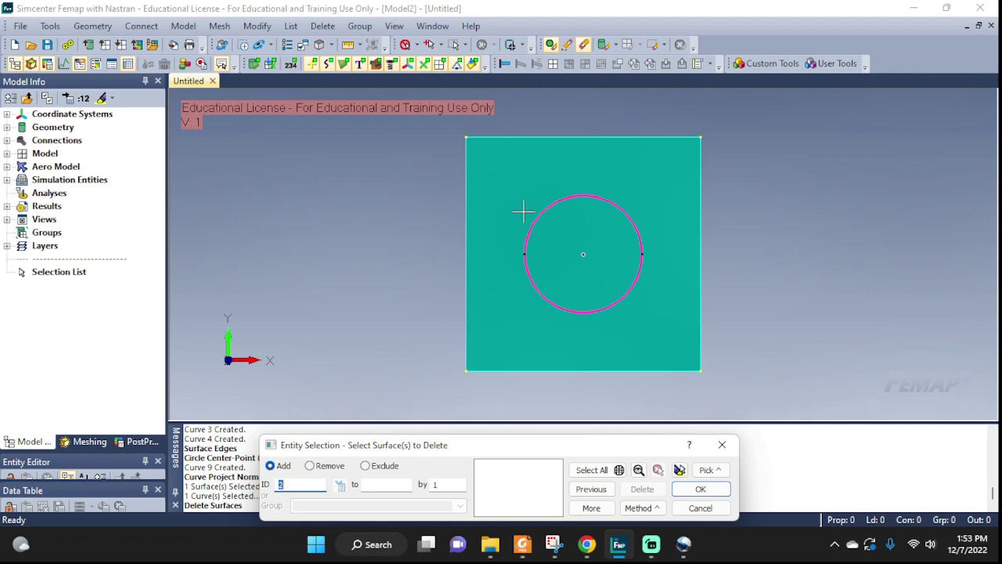
{"action": "left_click", "coordinate": [594, 284]}
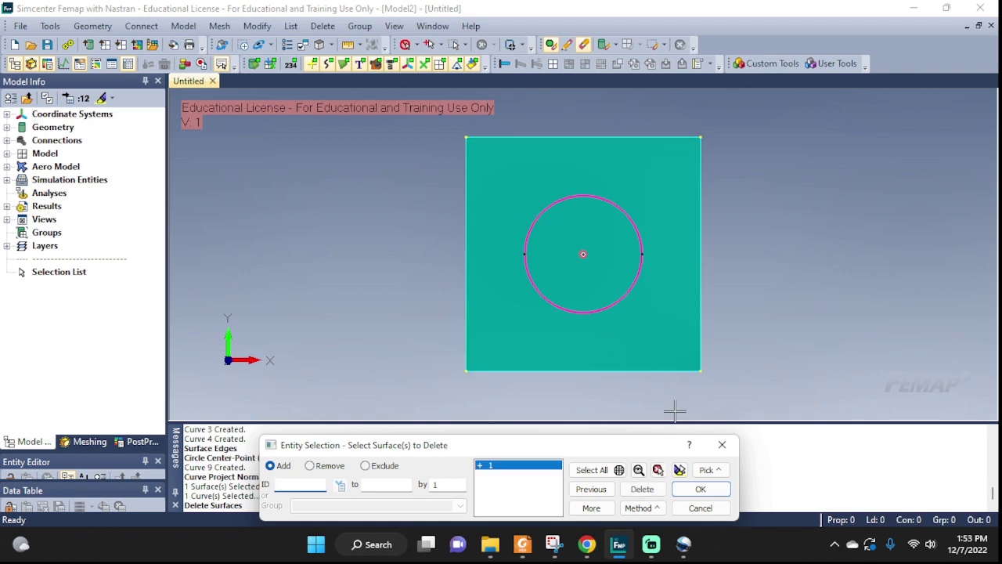
{"action": "left_click", "coordinate": [679, 470]}
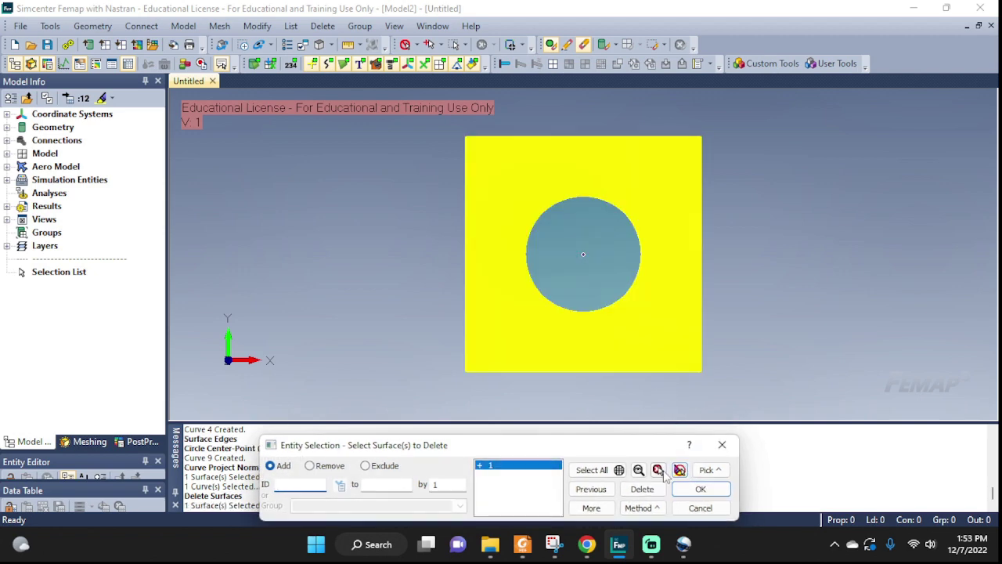
{"action": "left_click", "coordinate": [587, 216]}
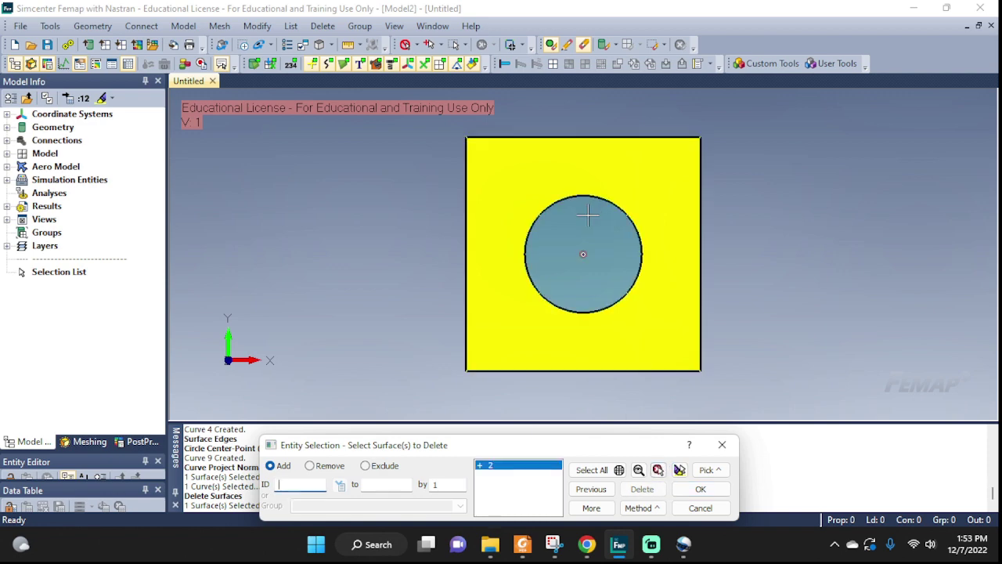
{"action": "left_click", "coordinate": [680, 470]}
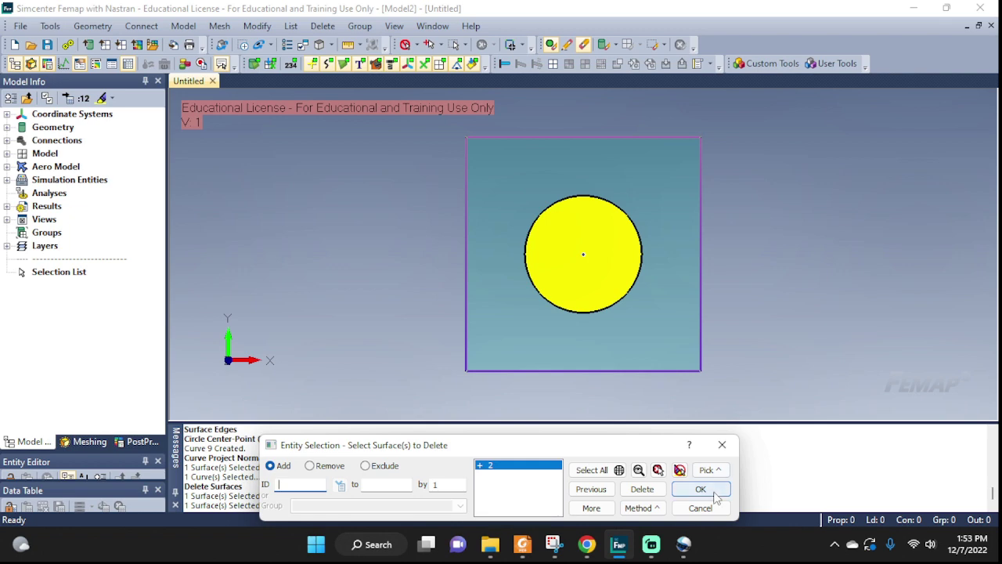
{"action": "left_click", "coordinate": [702, 488]}
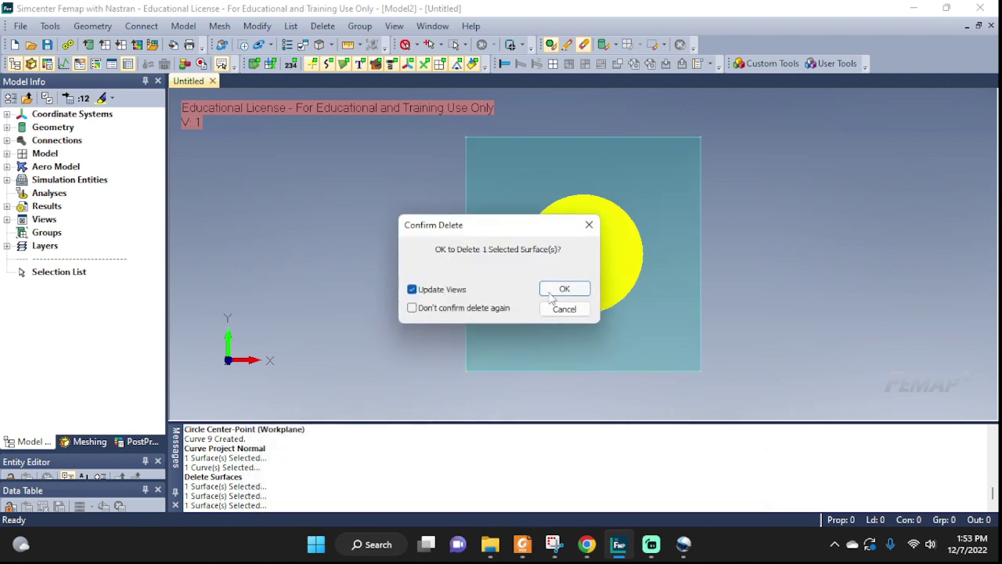
{"action": "left_click", "coordinate": [552, 294]}
{"action": "middle_click_drag", "start_coordinate": [782, 334], "coordinate": [726, 339]}
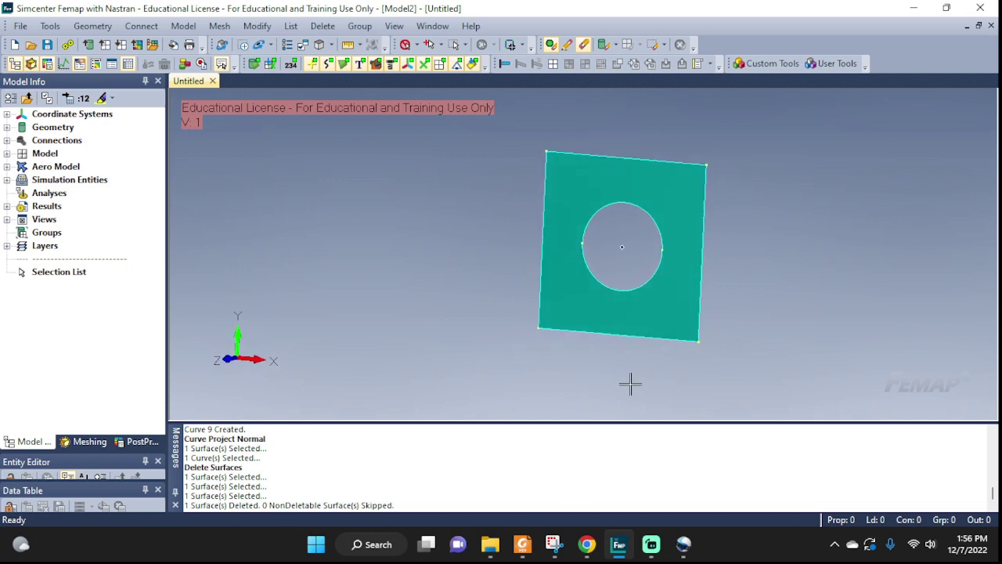
Review the reference stress-contour screenshot in Snipping Tool, then return to Femap
{"action": "left_click", "coordinate": [555, 548]}
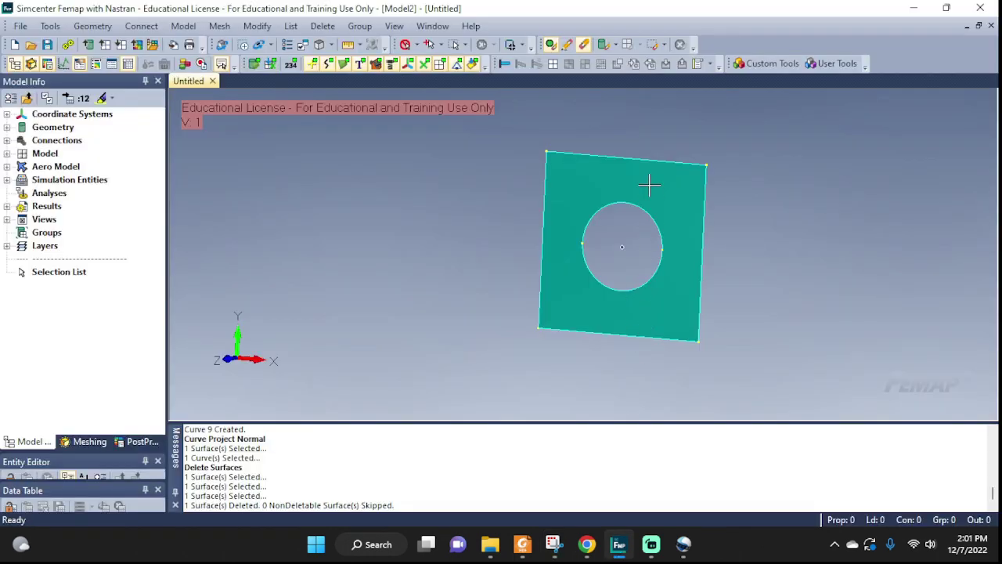
{"action": "middle_click_drag", "start_coordinate": [649, 181], "coordinate": [649, 183]}
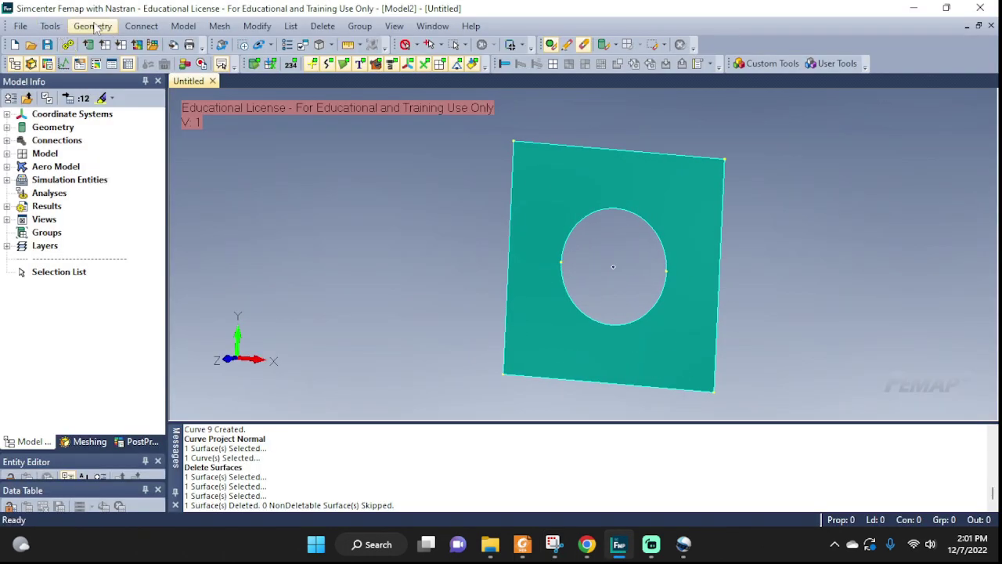
Define material M1 with Young's modulus 70e9 and Poisson's ratio 0.33
{"action": "left_click", "coordinate": [185, 26]}
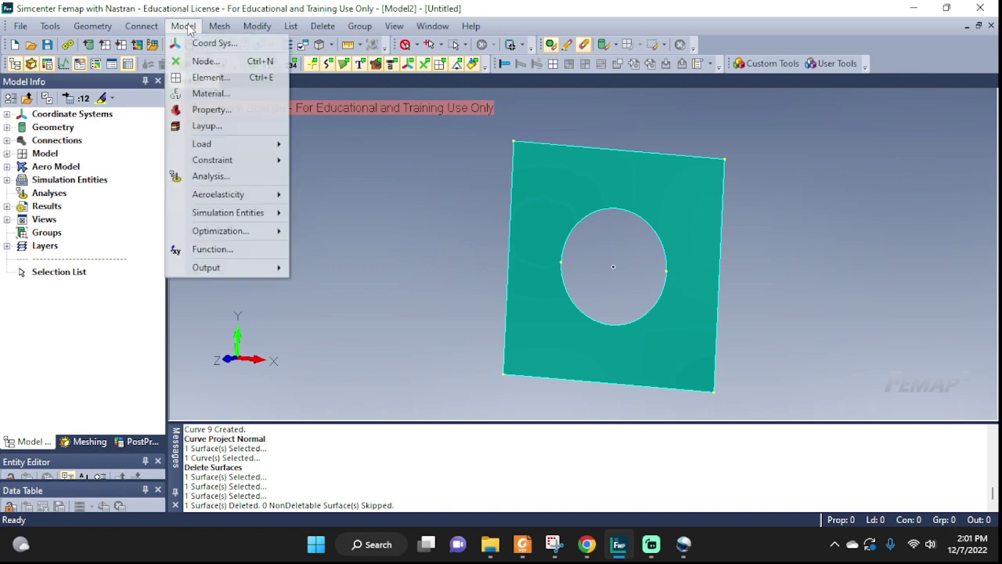
{"action": "left_click", "coordinate": [200, 92]}
{"action": "left_click", "coordinate": [448, 108]}
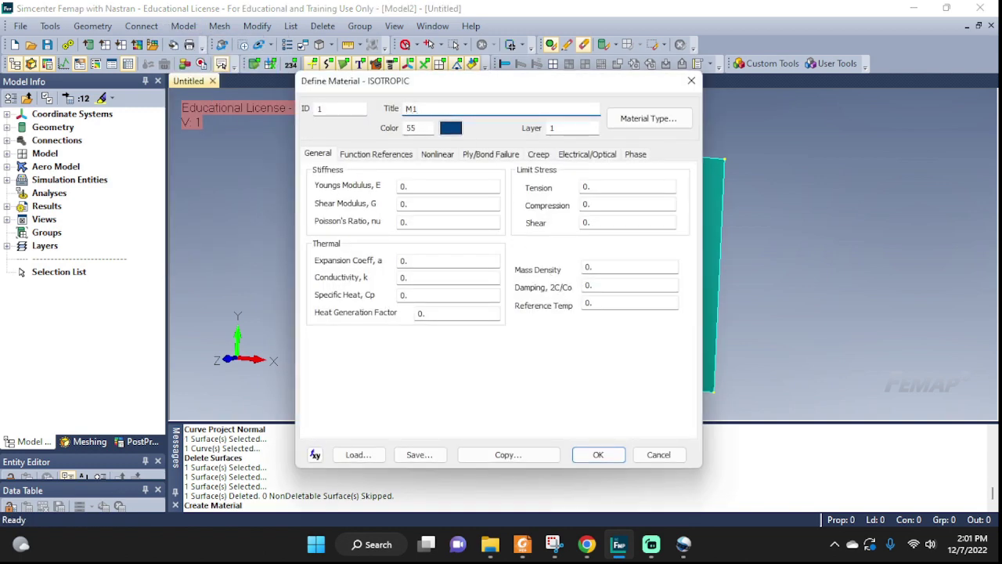
{"action": "left_click", "coordinate": [443, 185]}
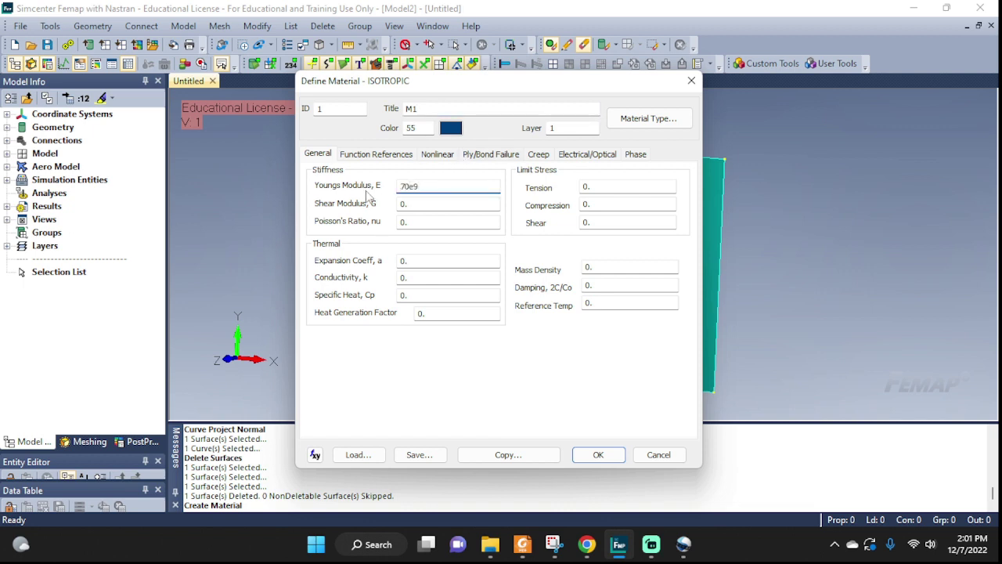
{"action": "left_click", "coordinate": [406, 221]}
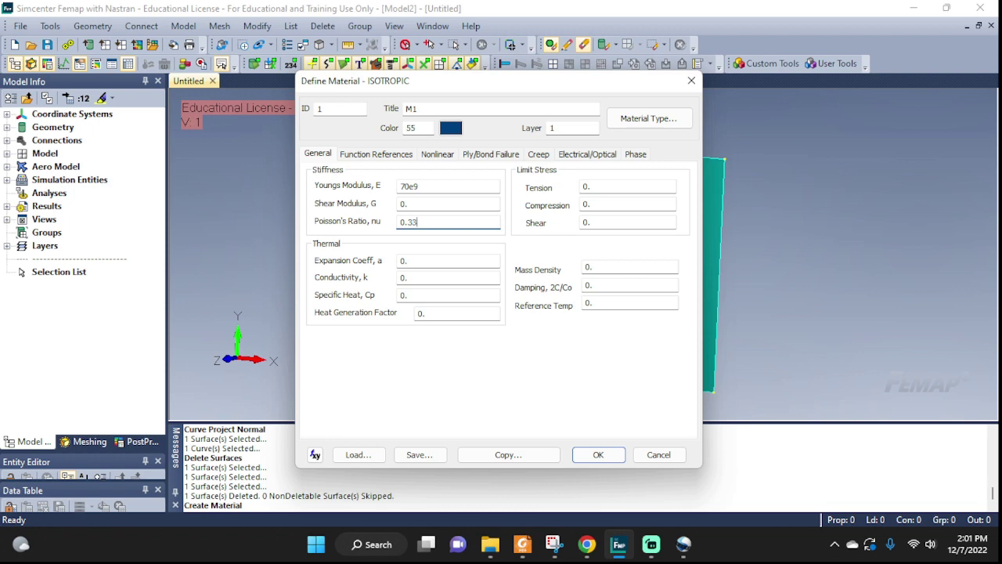
Save material M1 and start property P1 assigned to material M1
{"action": "left_click", "coordinate": [600, 454]}
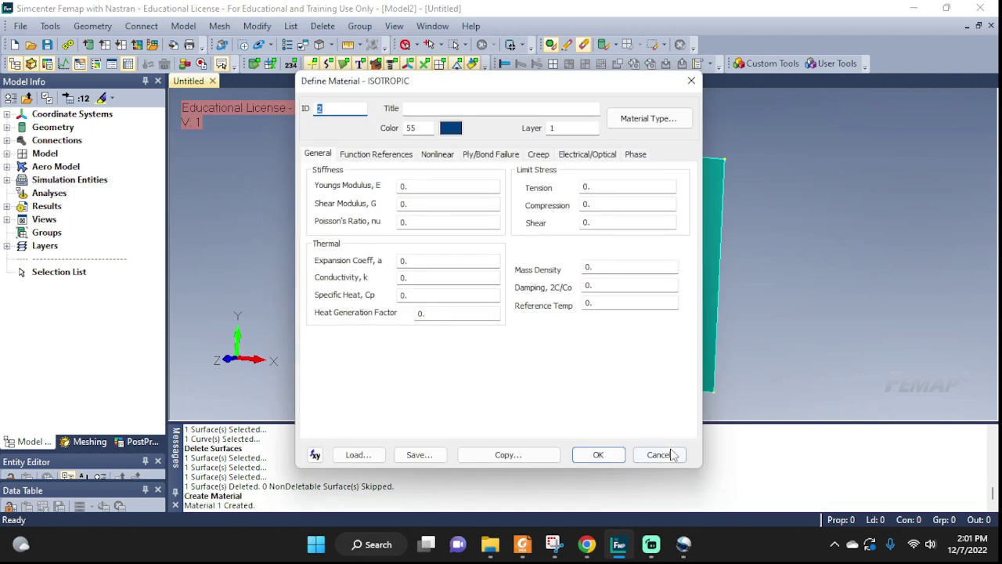
{"action": "left_click", "coordinate": [660, 455]}
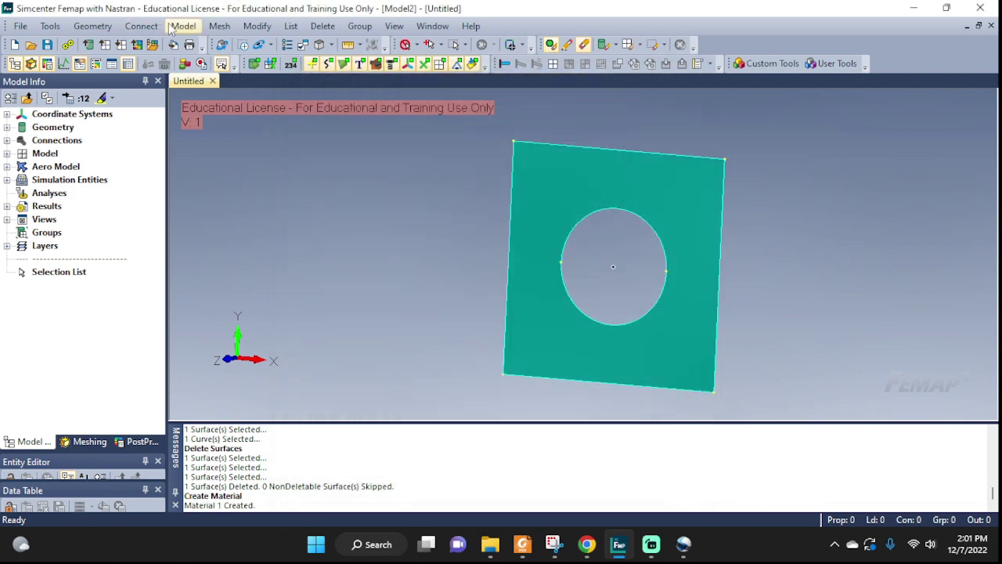
{"action": "left_click", "coordinate": [179, 27]}
{"action": "left_click", "coordinate": [202, 110]}
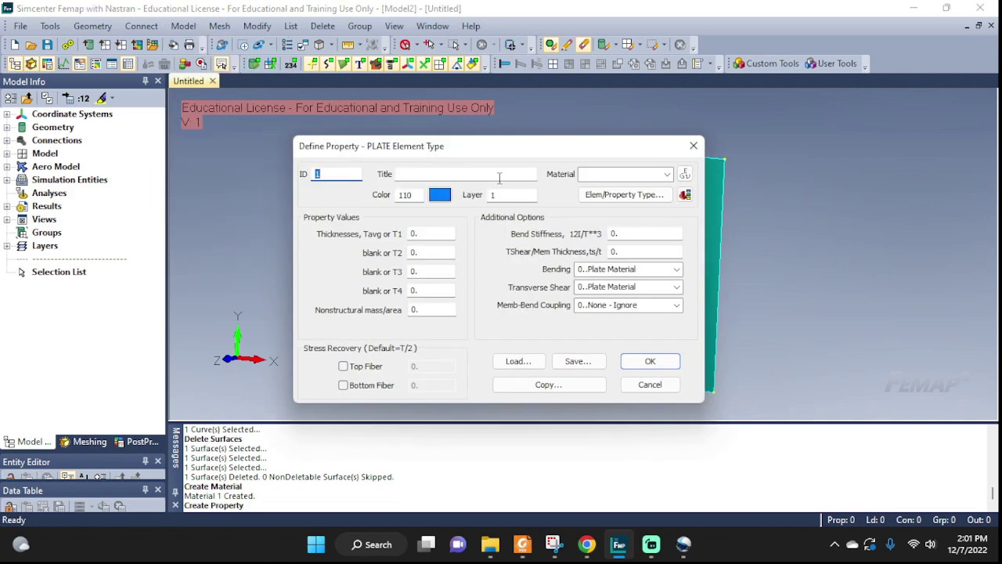
{"action": "left_click", "coordinate": [498, 178]}
{"action": "left_click", "coordinate": [667, 174]}
{"action": "left_click", "coordinate": [650, 188]}
Keep P1 as a plate element with thickness 1 and save it
{"action": "left_click", "coordinate": [650, 192]}
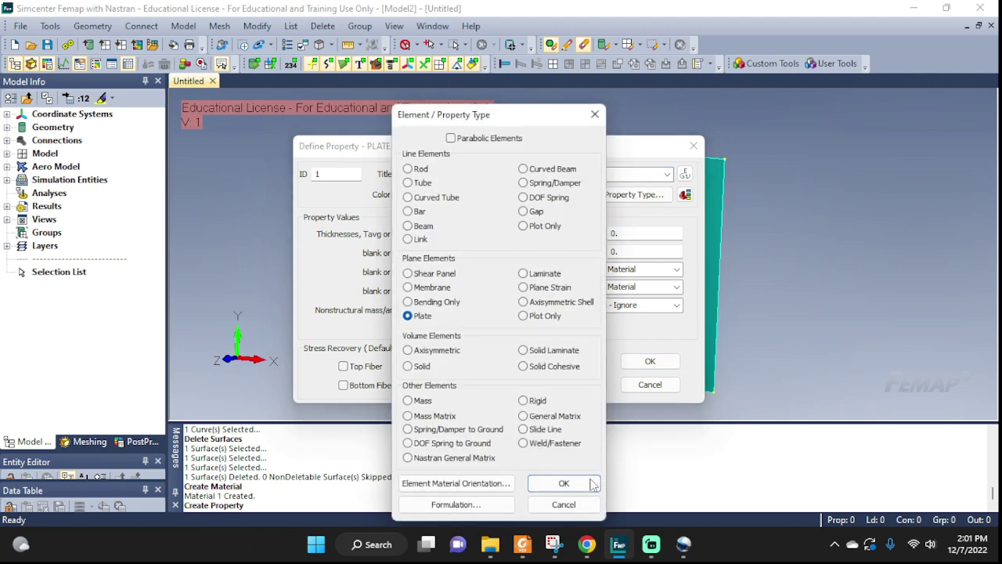
{"action": "left_click", "coordinate": [563, 484]}
{"action": "left_click", "coordinate": [427, 234]}
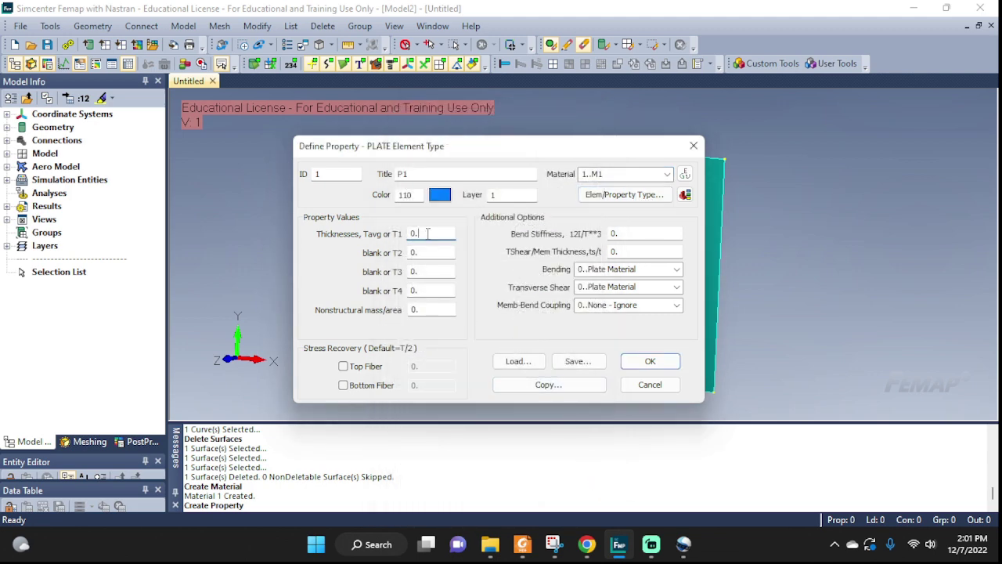
{"action": "type", "text": "1"}
{"action": "left_click", "coordinate": [647, 360]}
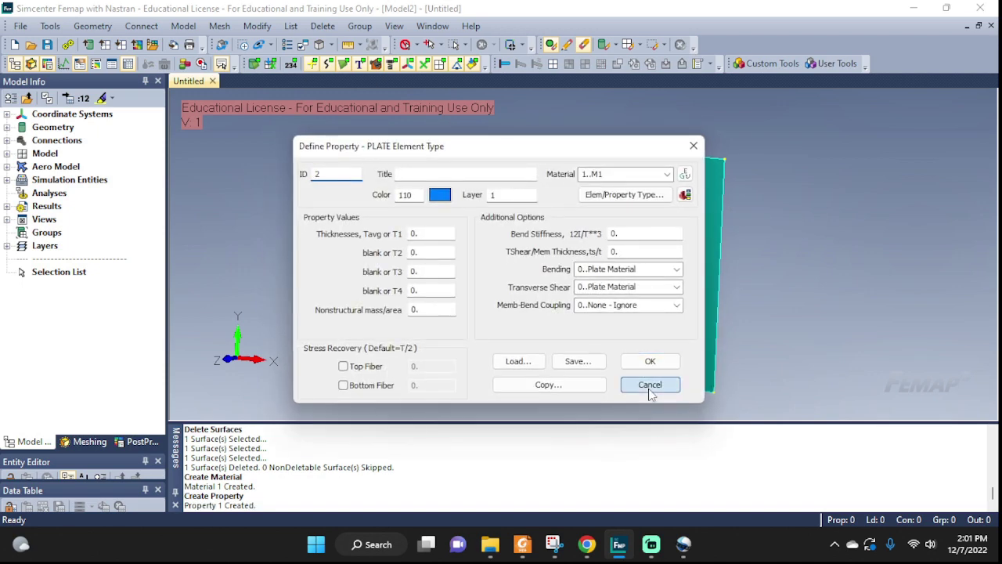
{"action": "left_click", "coordinate": [649, 385]}
{"action": "left_click", "coordinate": [219, 25]}
Seed the plate surface with the automatic element size 0.309489
{"action": "mouse_move", "coordinate": [336, 63]}
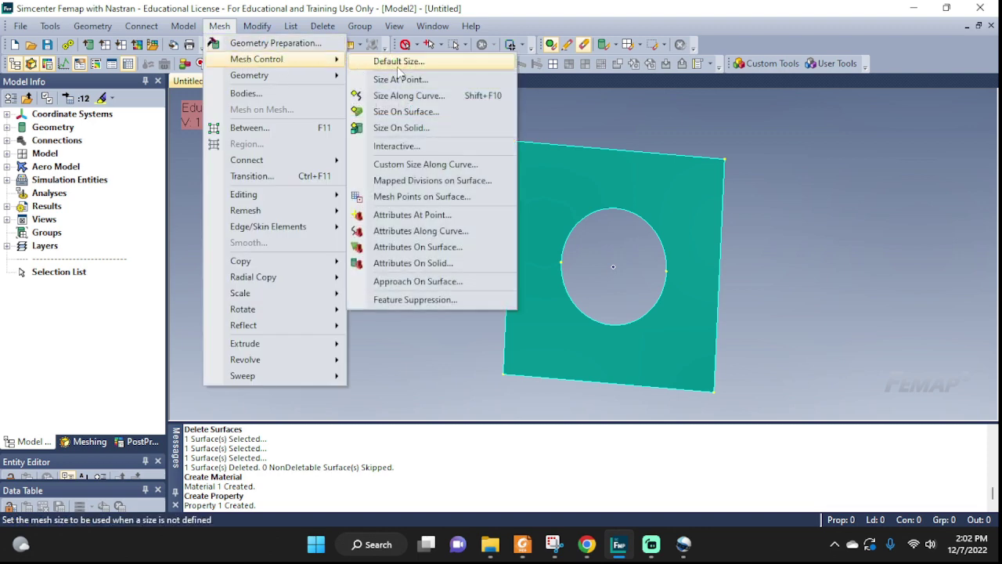
{"action": "left_click", "coordinate": [405, 112]}
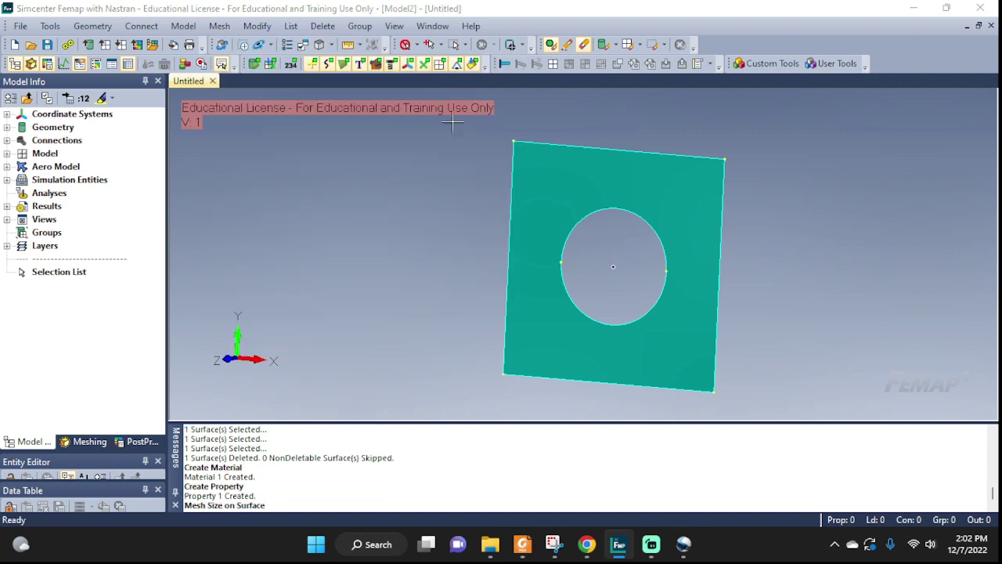
{"action": "left_click", "coordinate": [660, 314]}
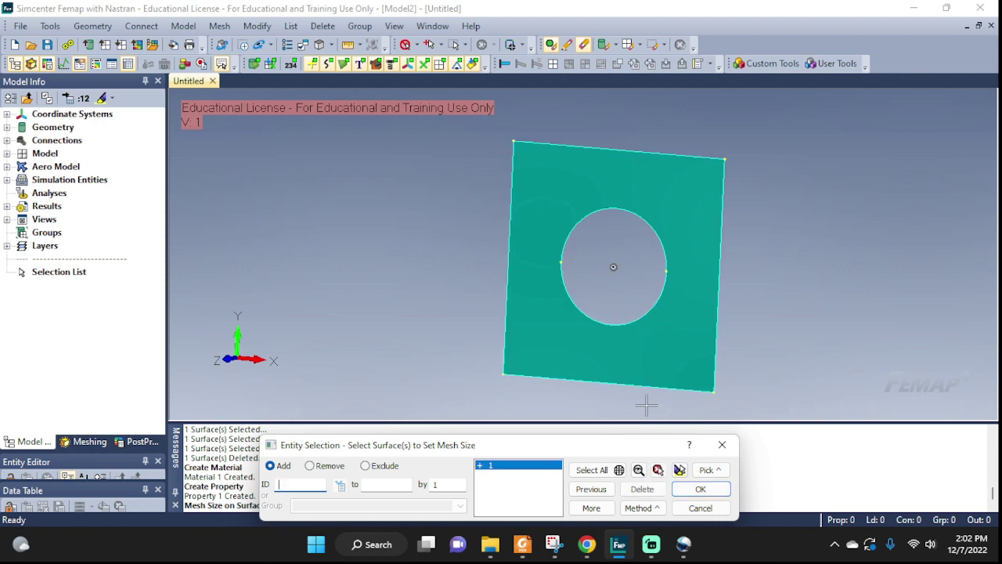
{"action": "left_click", "coordinate": [701, 489]}
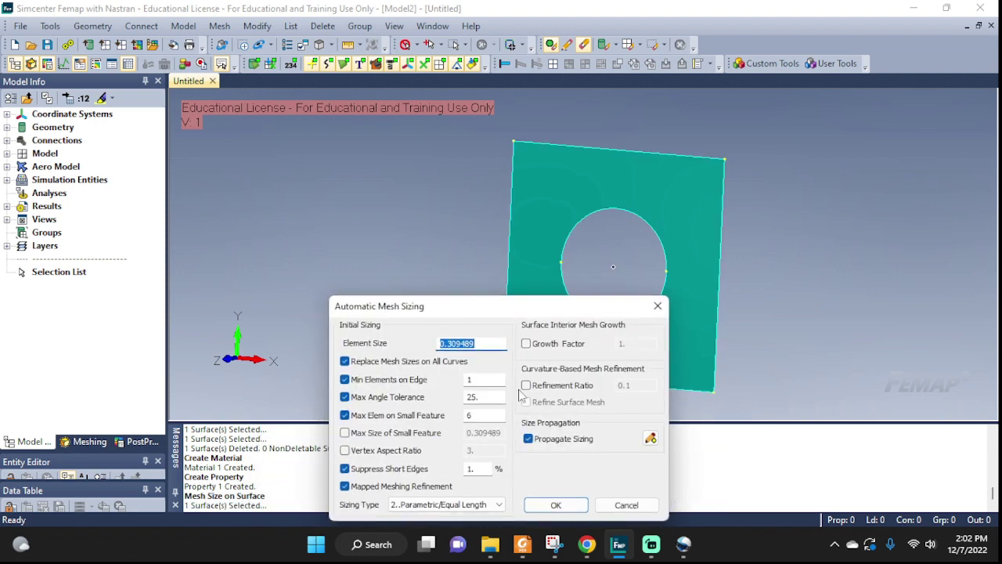
{"action": "left_click", "coordinate": [558, 505]}
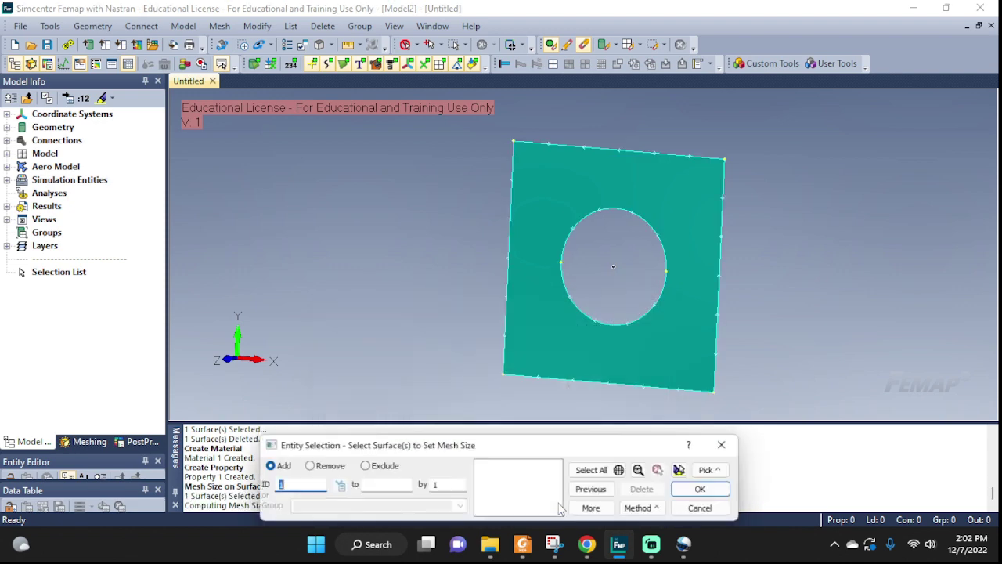
{"action": "left_click", "coordinate": [699, 508]}
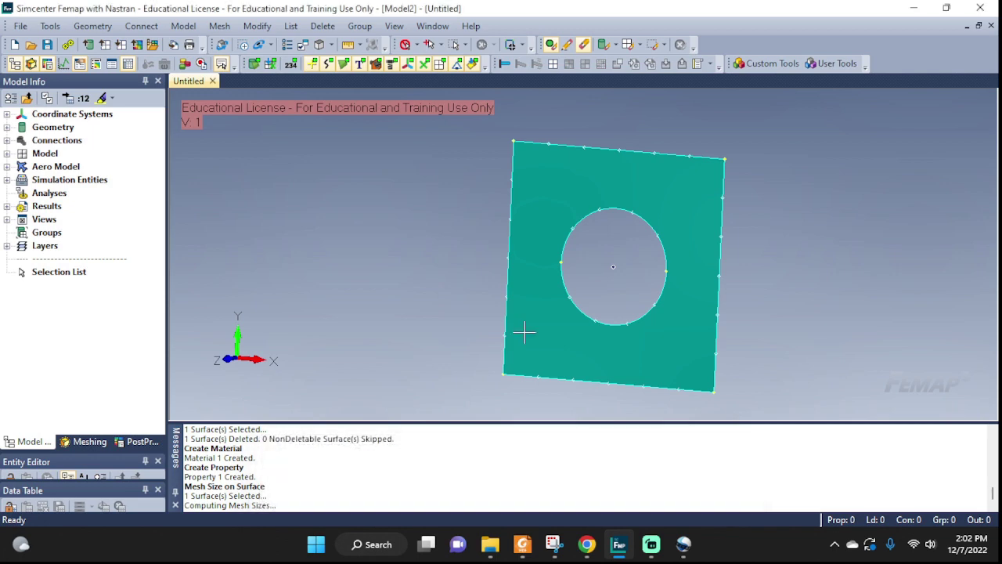
Automesh the plate surface with quads using P1, yielding 59 nodes and 46 elements
{"action": "left_click", "coordinate": [220, 26]}
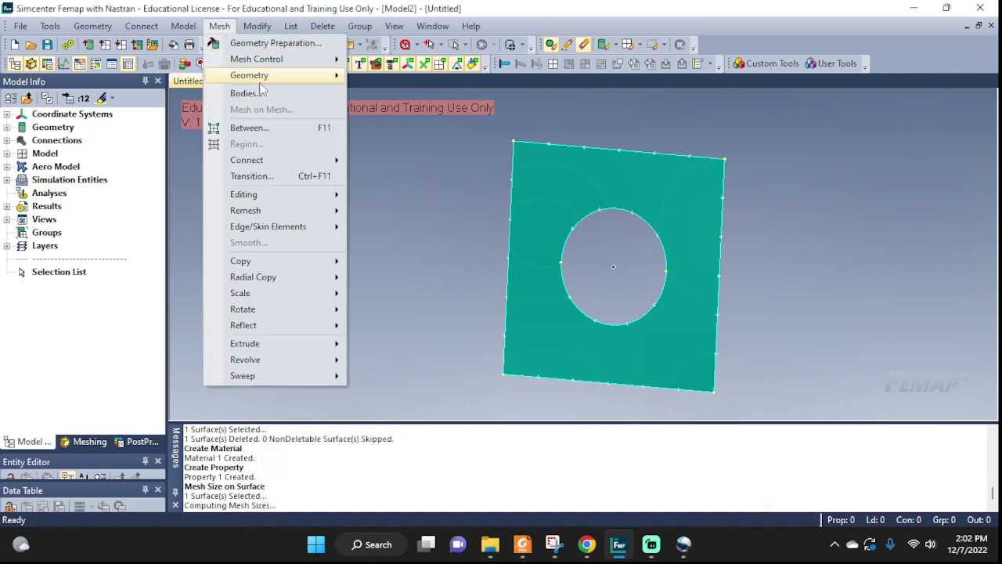
{"action": "mouse_move", "coordinate": [261, 81]}
{"action": "left_click", "coordinate": [395, 114]}
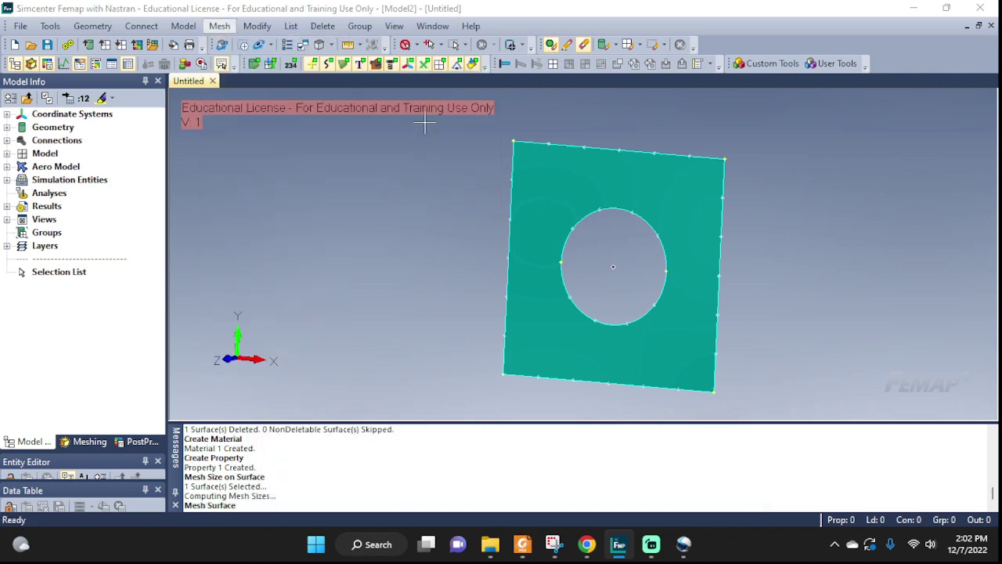
{"action": "left_click", "coordinate": [699, 488]}
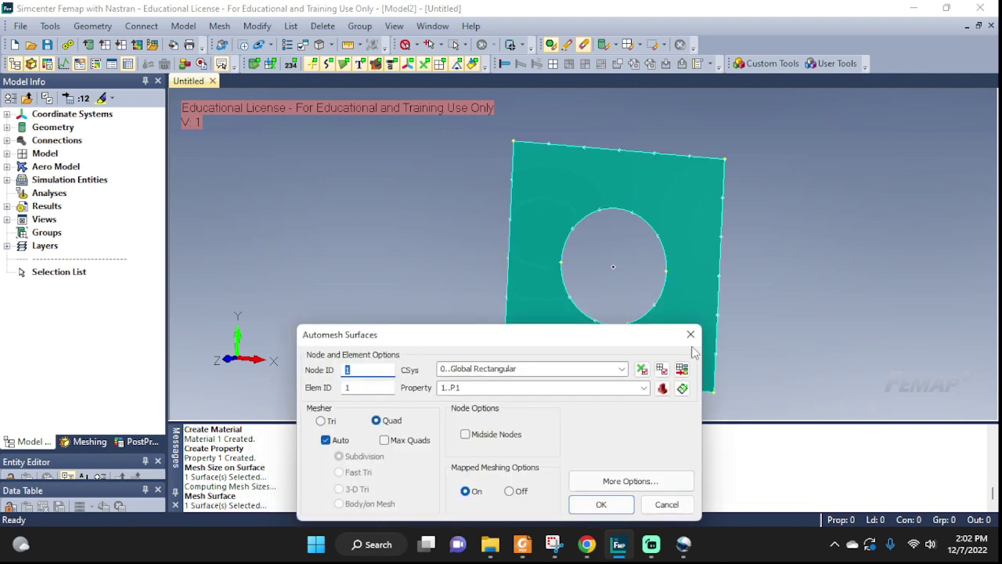
{"action": "left_click", "coordinate": [601, 503]}
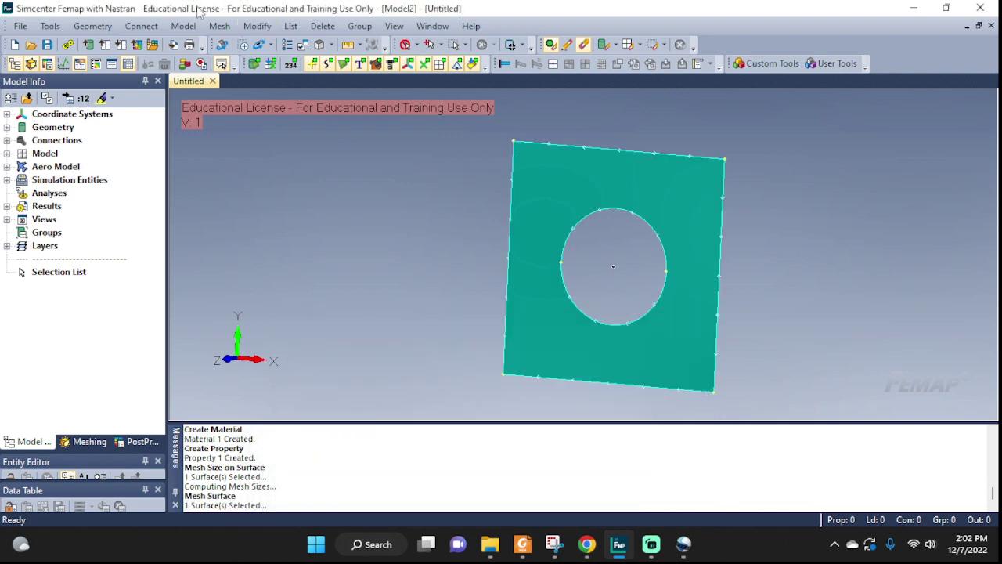
{"action": "left_click", "coordinate": [219, 26]}
{"action": "mouse_move", "coordinate": [249, 75]}
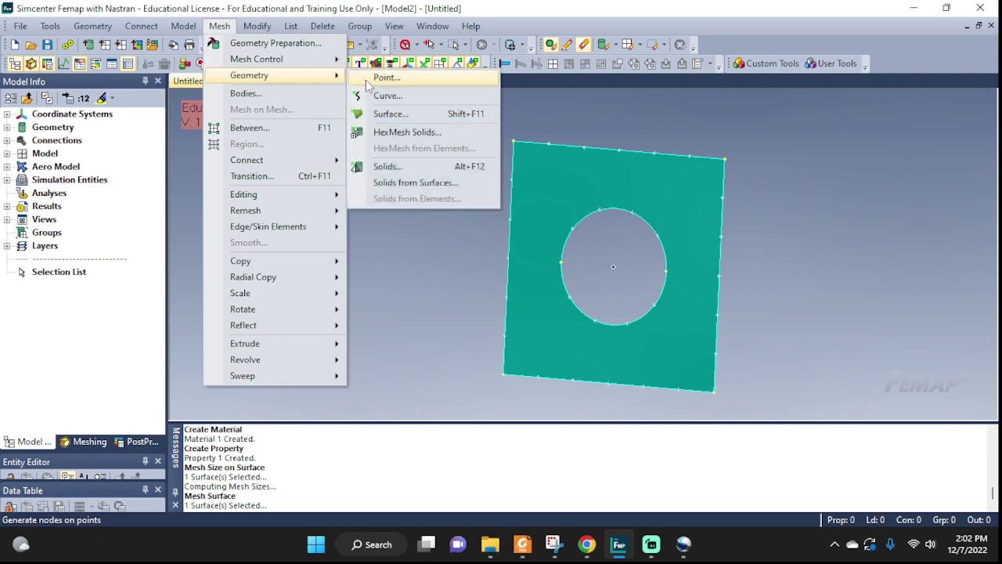
{"action": "left_click", "coordinate": [395, 115]}
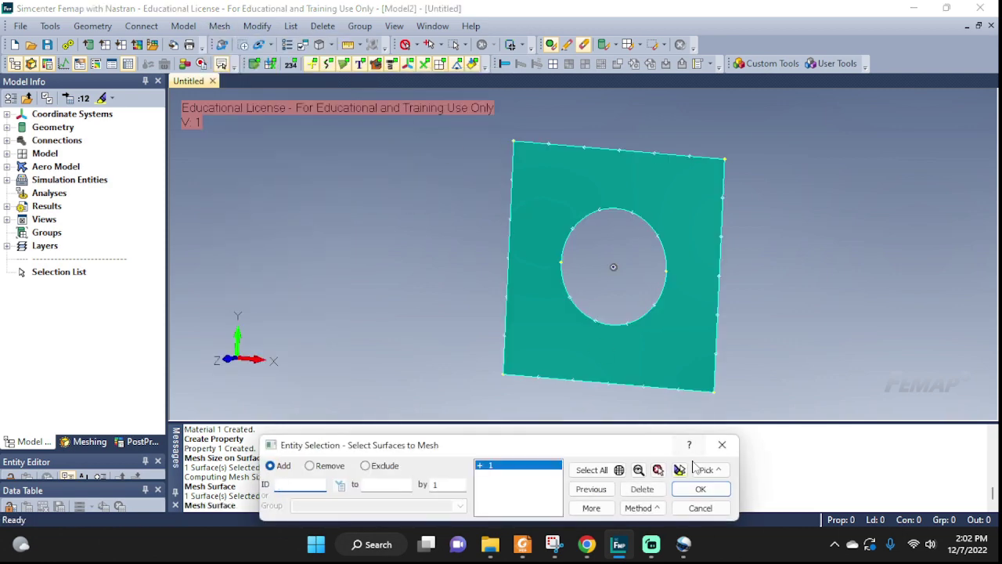
{"action": "left_click", "coordinate": [698, 489]}
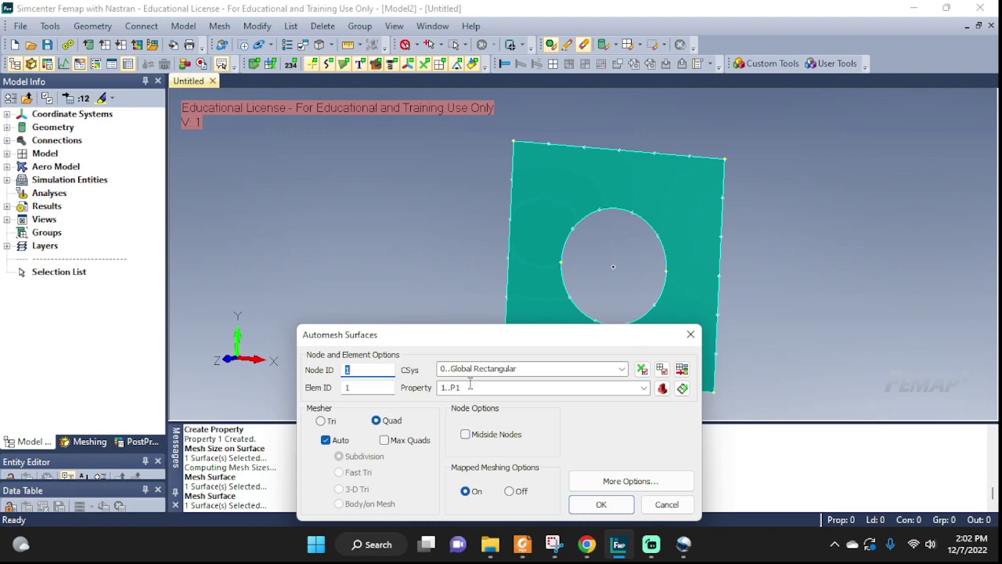
{"action": "left_click", "coordinate": [594, 504]}
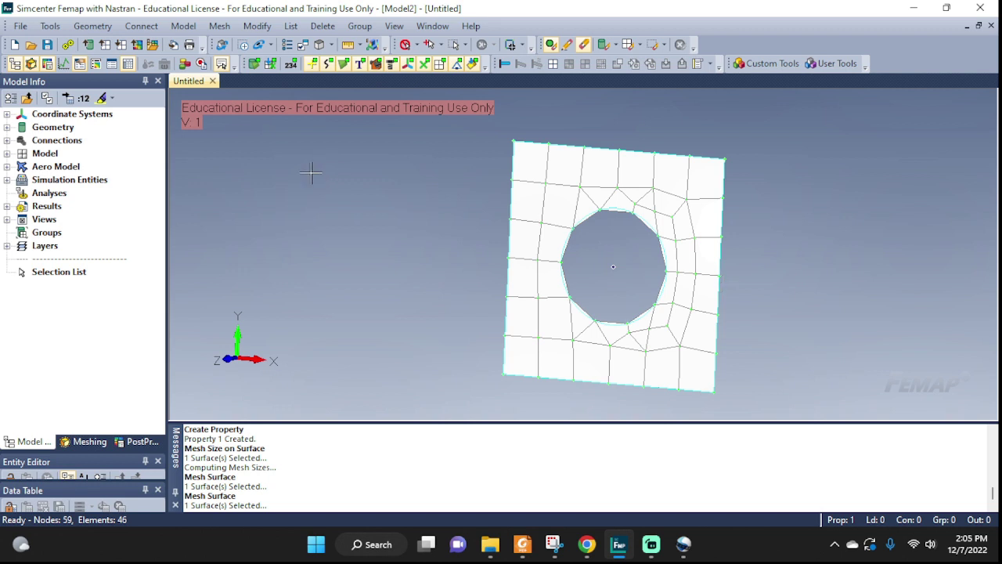
{"action": "left_click", "coordinate": [178, 30]}
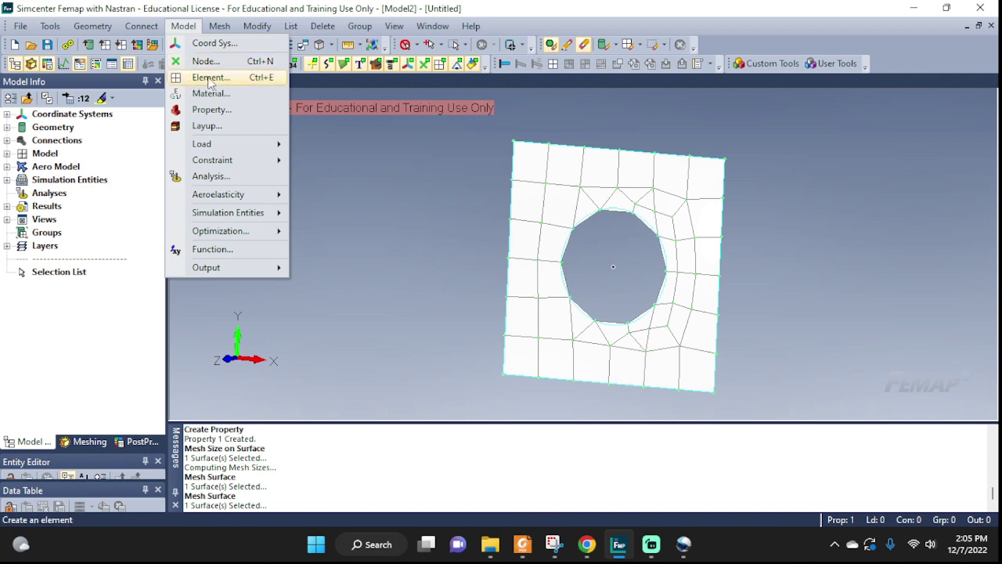
Start a new rigid element and set its colour to yellow (24)
{"action": "left_click", "coordinate": [205, 79]}
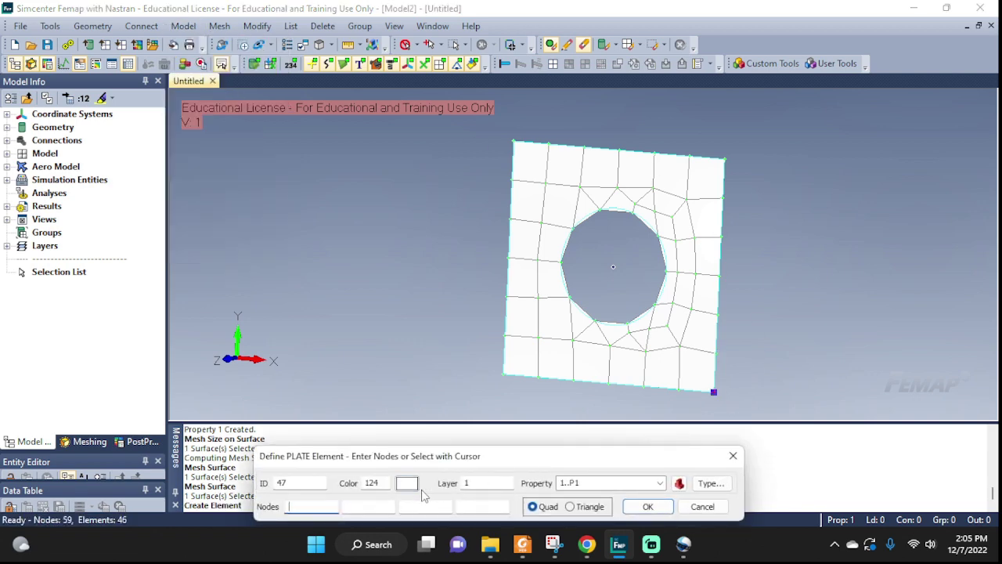
{"action": "left_click", "coordinate": [711, 483]}
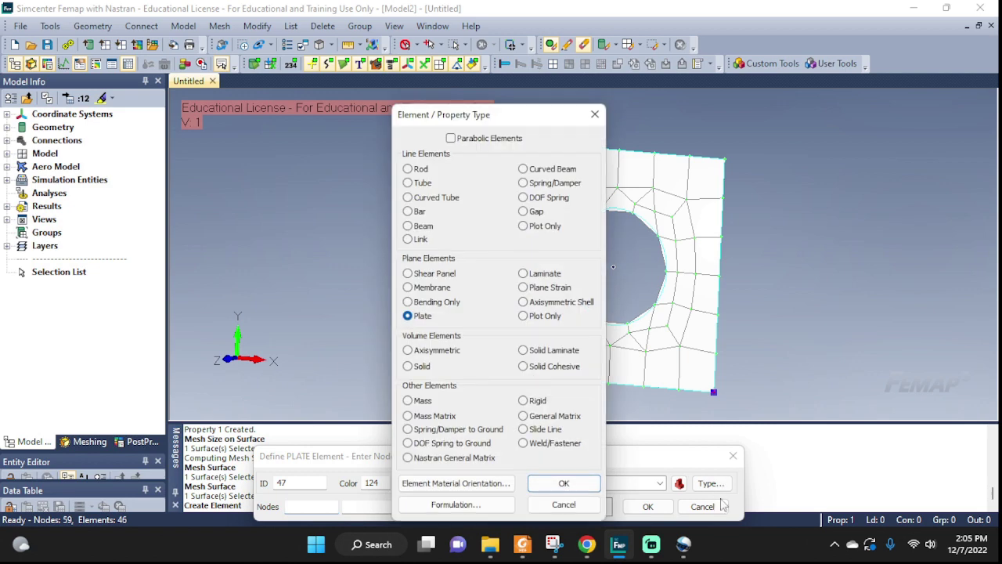
{"action": "left_click", "coordinate": [523, 401]}
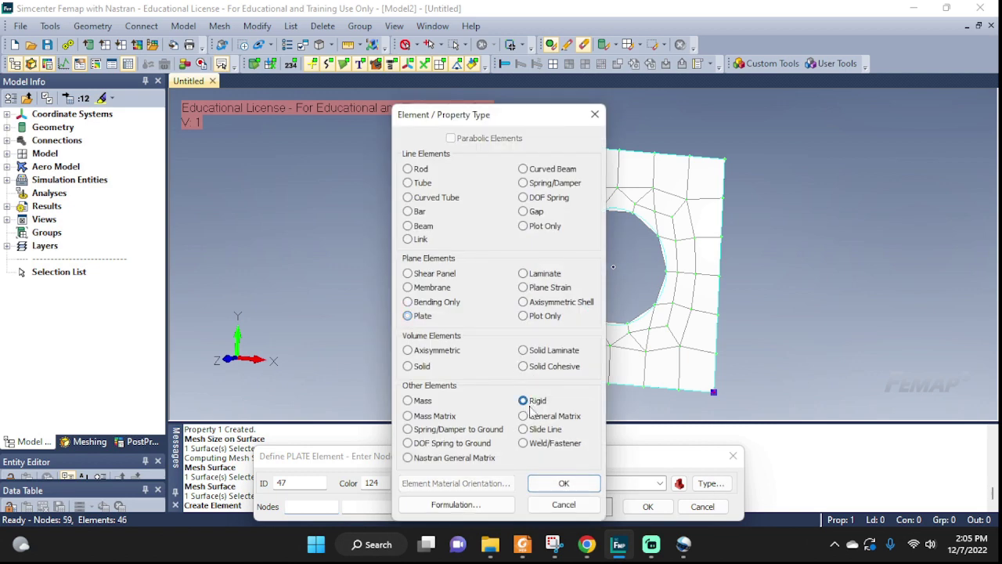
{"action": "left_click", "coordinate": [562, 483]}
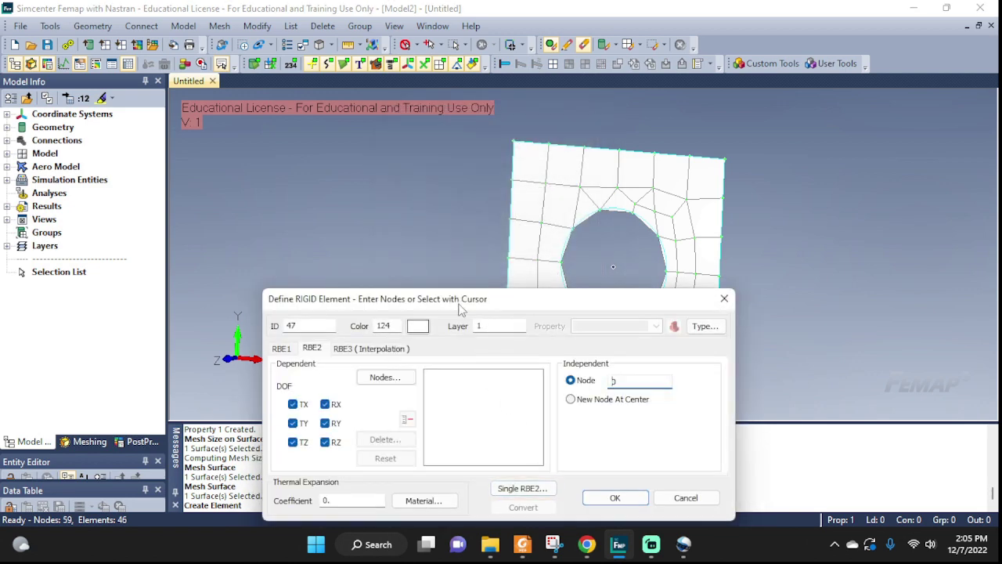
{"action": "left_click", "coordinate": [417, 326]}
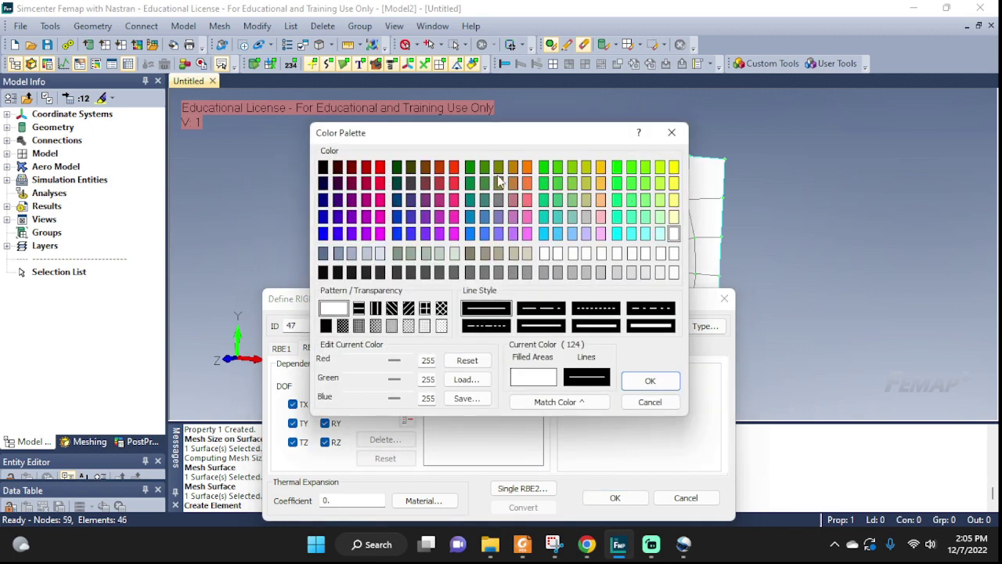
{"action": "left_click", "coordinate": [662, 168]}
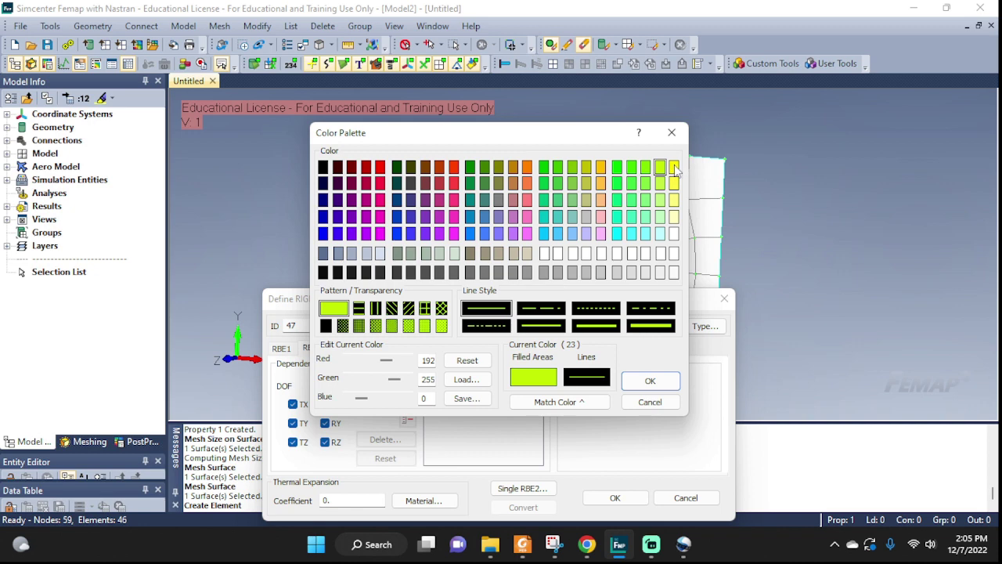
{"action": "left_click", "coordinate": [674, 167]}
{"action": "left_click", "coordinate": [646, 380]}
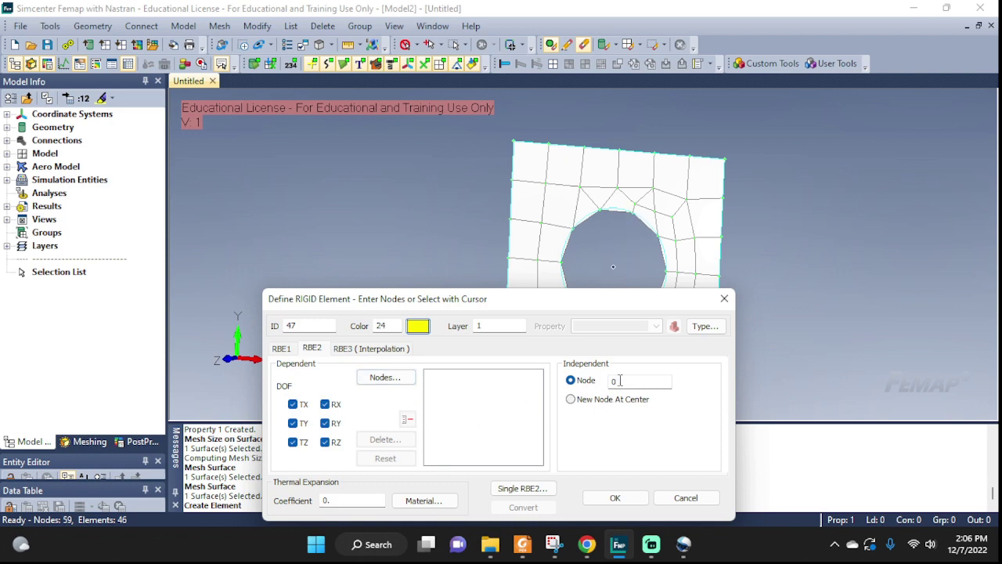
Make the RBE2 independent node a new centre node and pick dependents by curve
{"action": "left_click_drag", "start_coordinate": [603, 299], "coordinate": [374, 277]}
{"action": "left_click", "coordinate": [342, 379]}
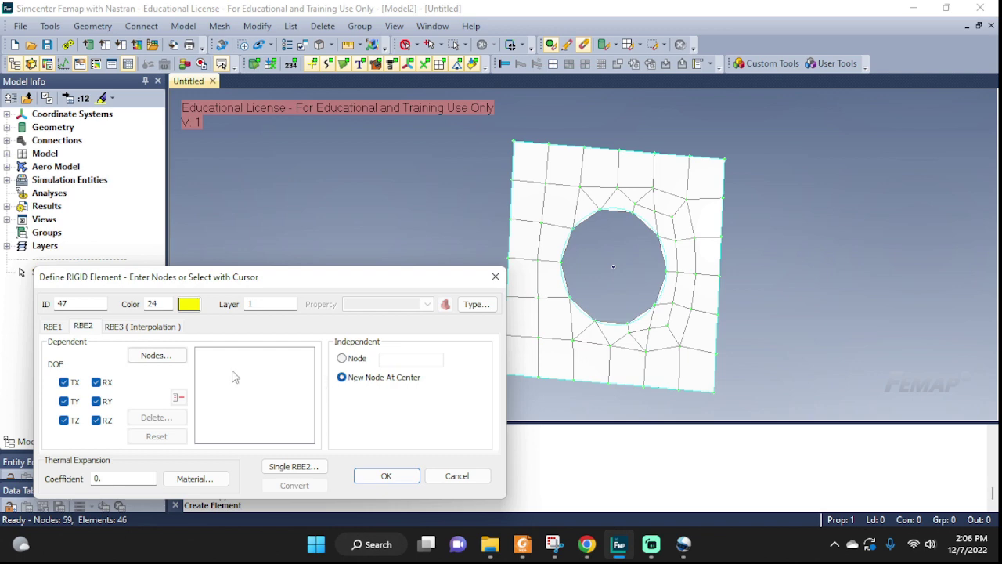
{"action": "left_click", "coordinate": [155, 357]}
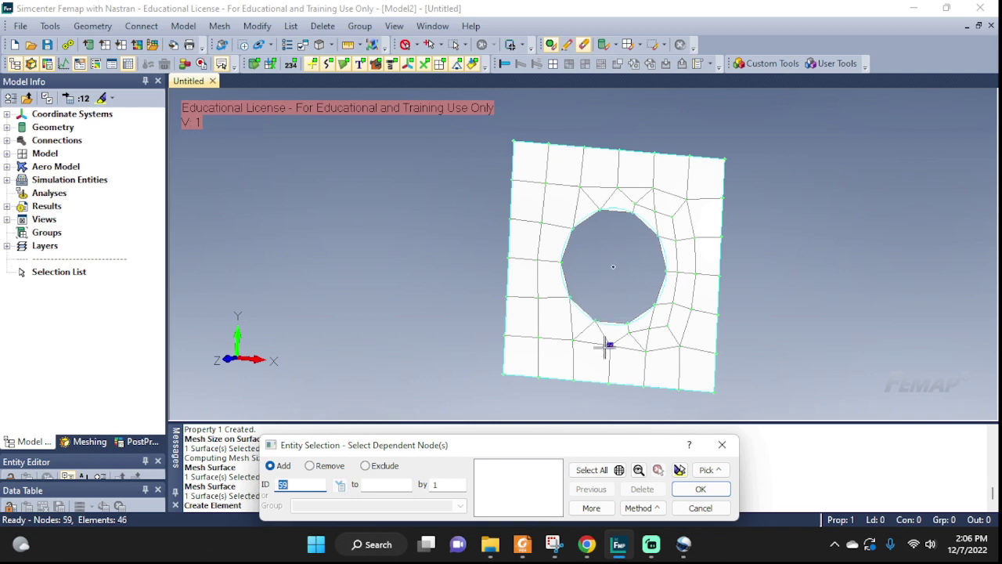
{"action": "left_click", "coordinate": [640, 509]}
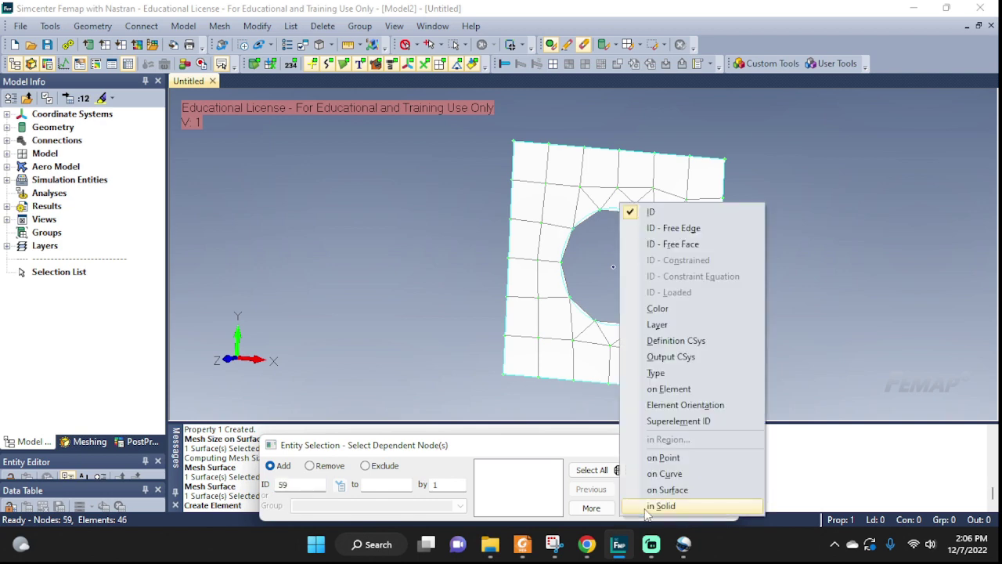
{"action": "left_click", "coordinate": [673, 474]}
Select the 10 nodes on both hole arcs and create RBE2 spider element 47
{"action": "left_click", "coordinate": [608, 323]}
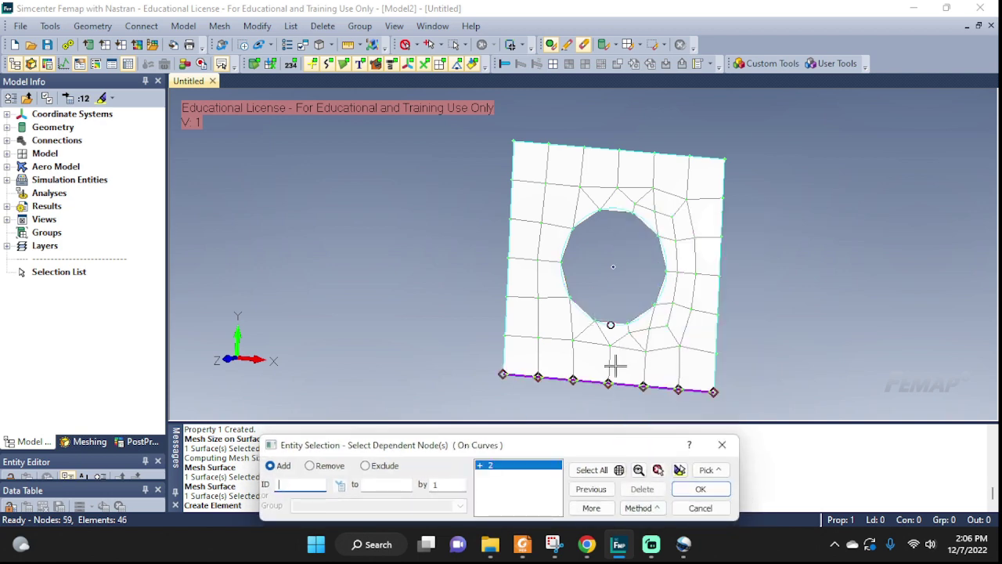
{"action": "left_click", "coordinate": [617, 210]}
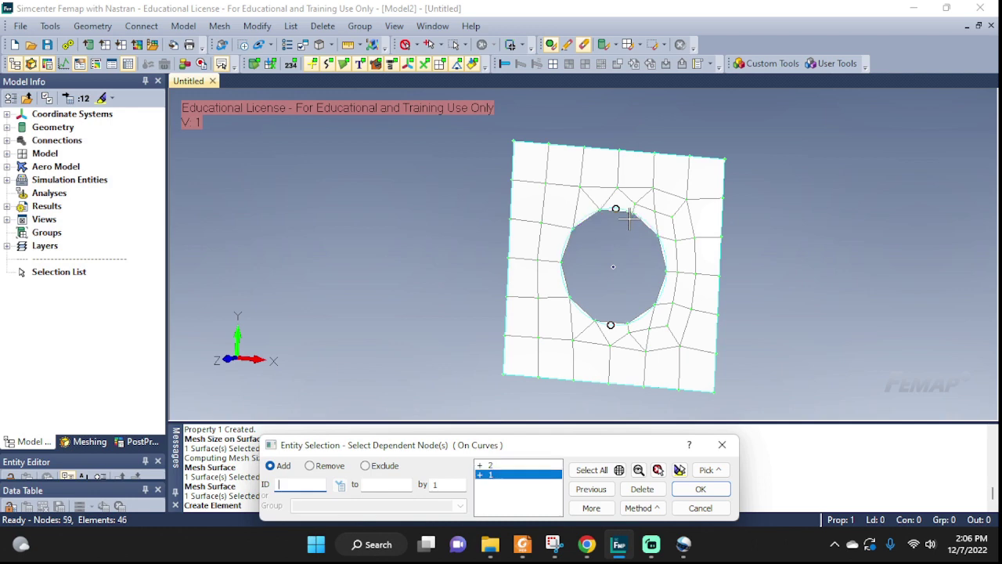
{"action": "left_click", "coordinate": [700, 486]}
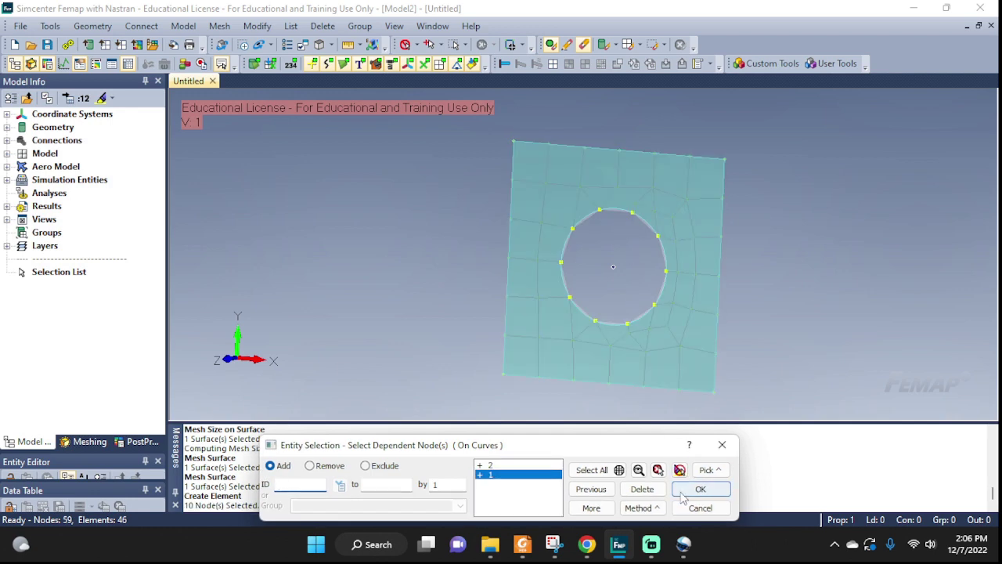
{"action": "left_click", "coordinate": [697, 489]}
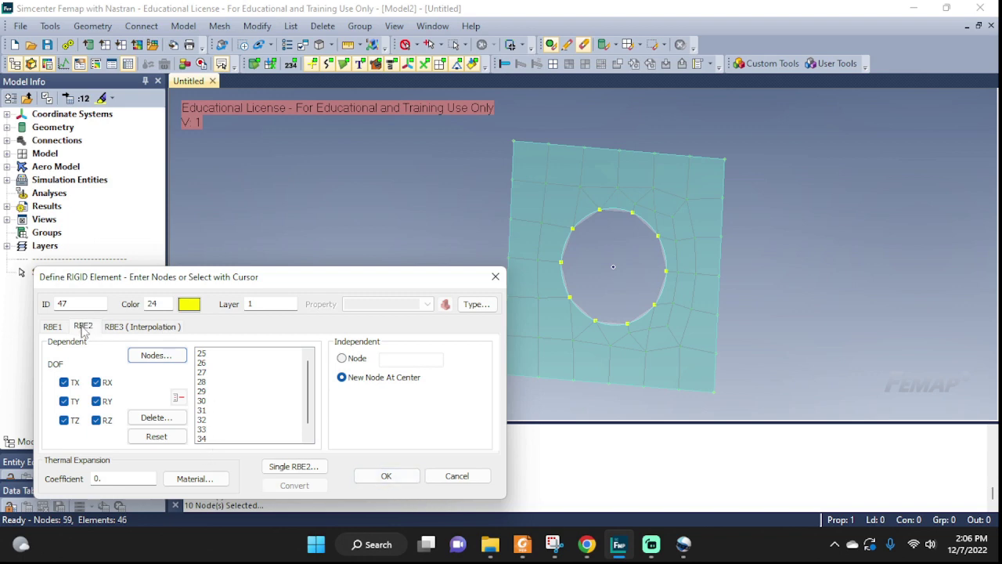
{"action": "left_click", "coordinate": [387, 477]}
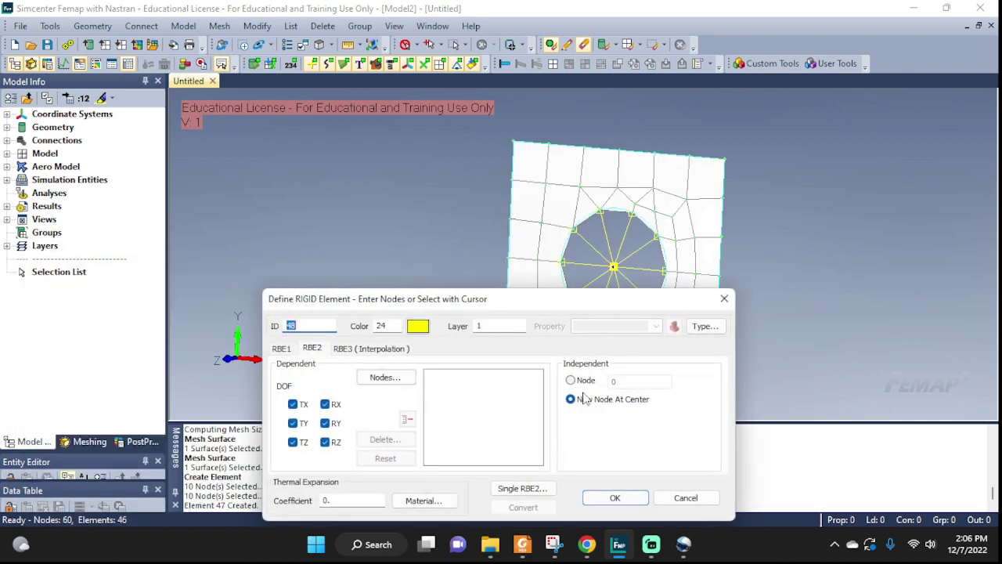
{"action": "left_click", "coordinate": [684, 498]}
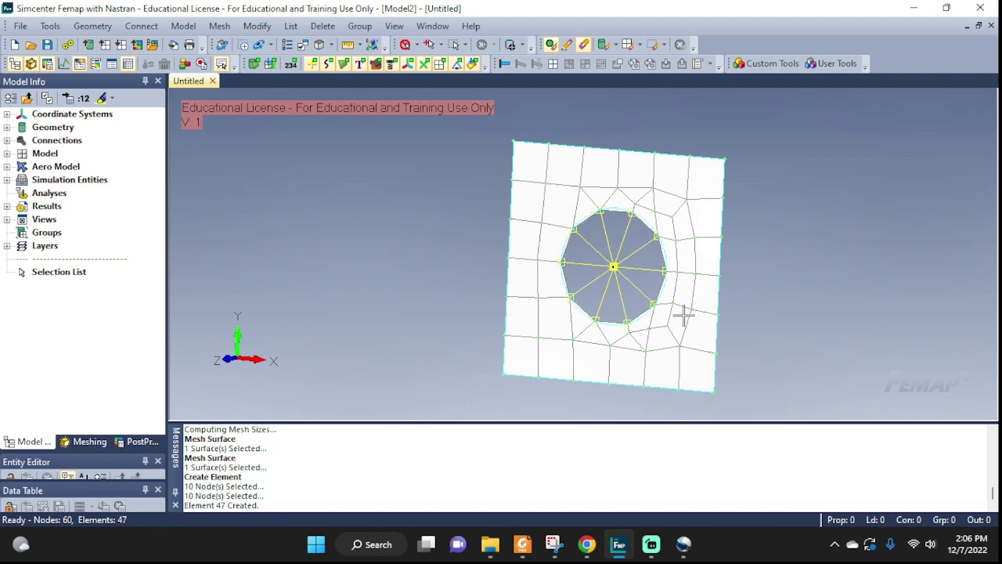
{"action": "left_click", "coordinate": [614, 267]}
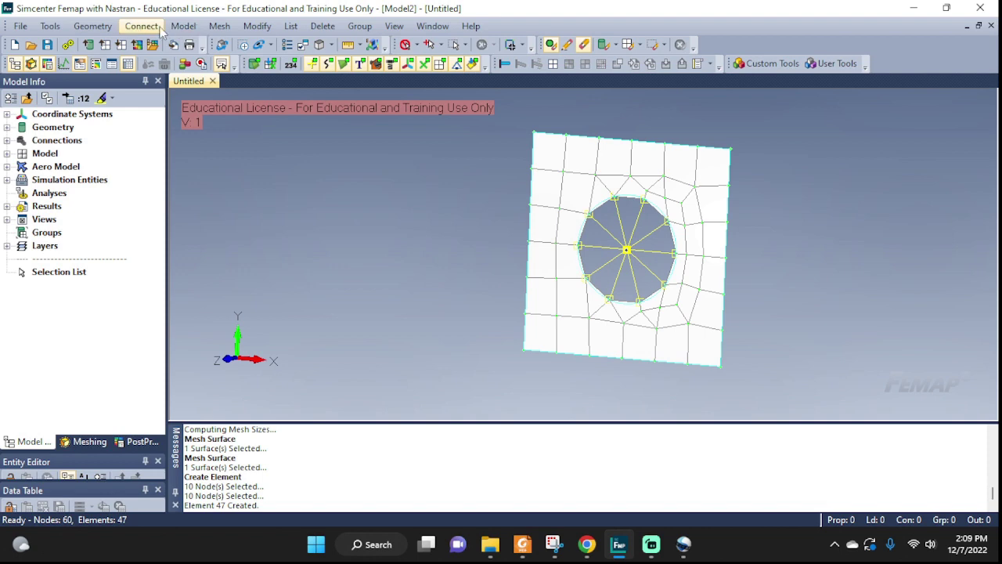
Create load set 1 'F ext' and select centre node 60 to carry a nodal load
{"action": "left_click", "coordinate": [183, 26]}
{"action": "mouse_move", "coordinate": [235, 144]}
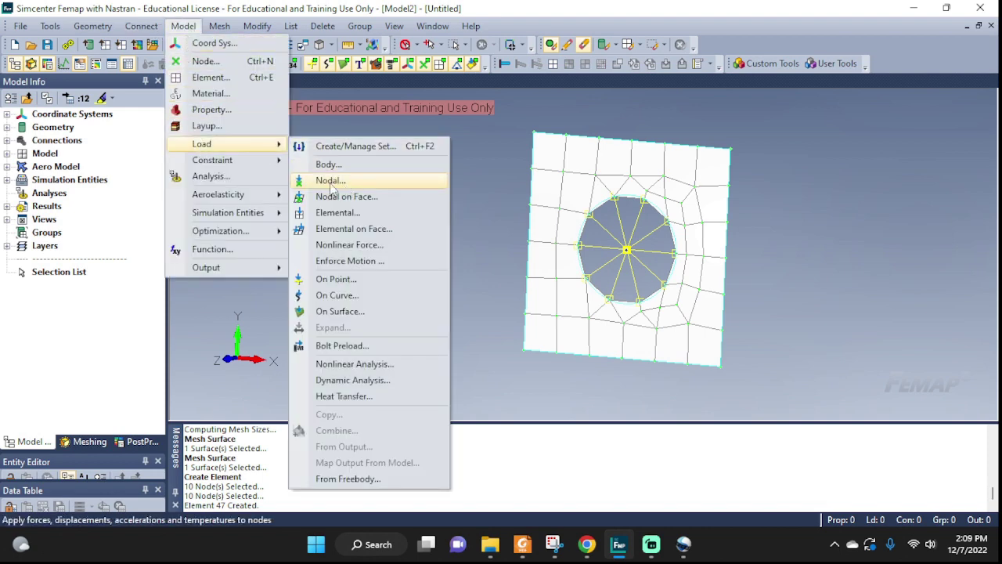
{"action": "left_click", "coordinate": [333, 188]}
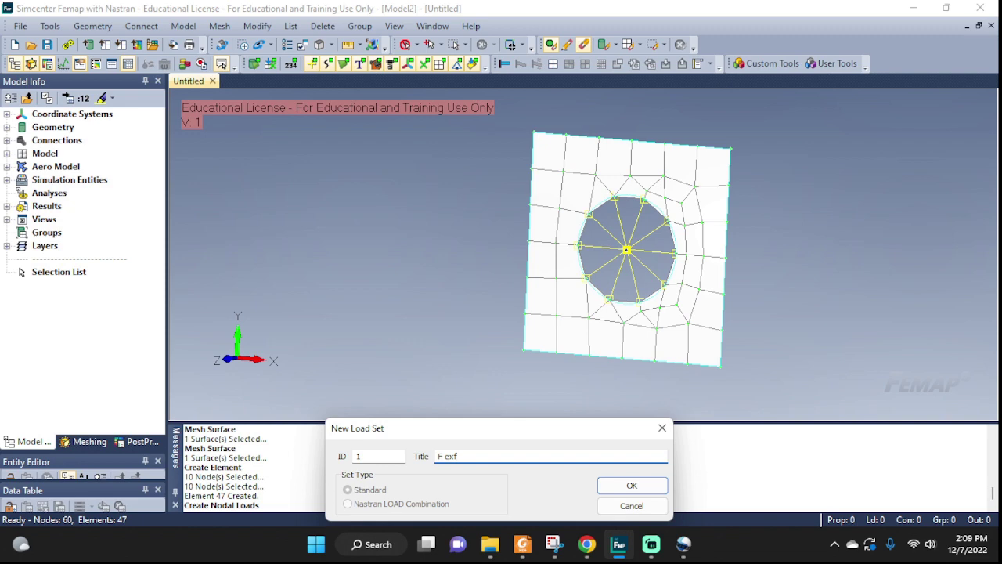
{"action": "left_click", "coordinate": [601, 486]}
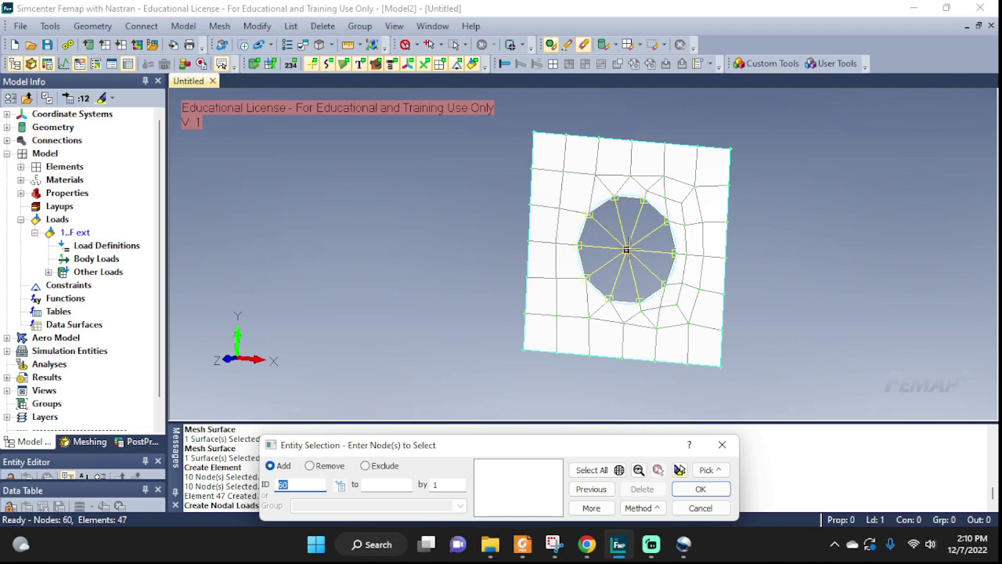
{"action": "left_click", "coordinate": [626, 249]}
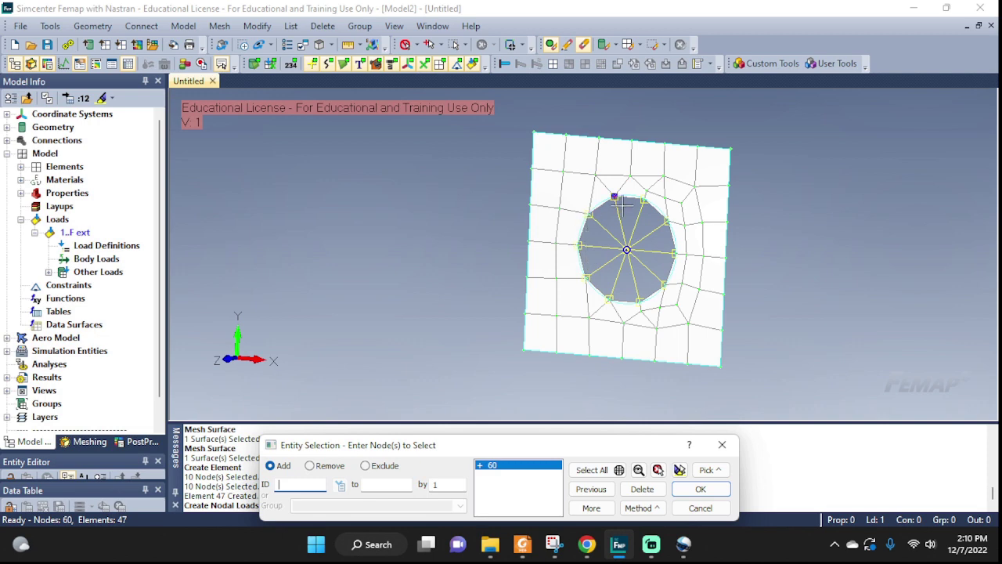
{"action": "left_click", "coordinate": [689, 487]}
Apply a nodal force titled F with FZ = 1000 at centre node 60, picking no further nodes
{"action": "left_click", "coordinate": [688, 487]}
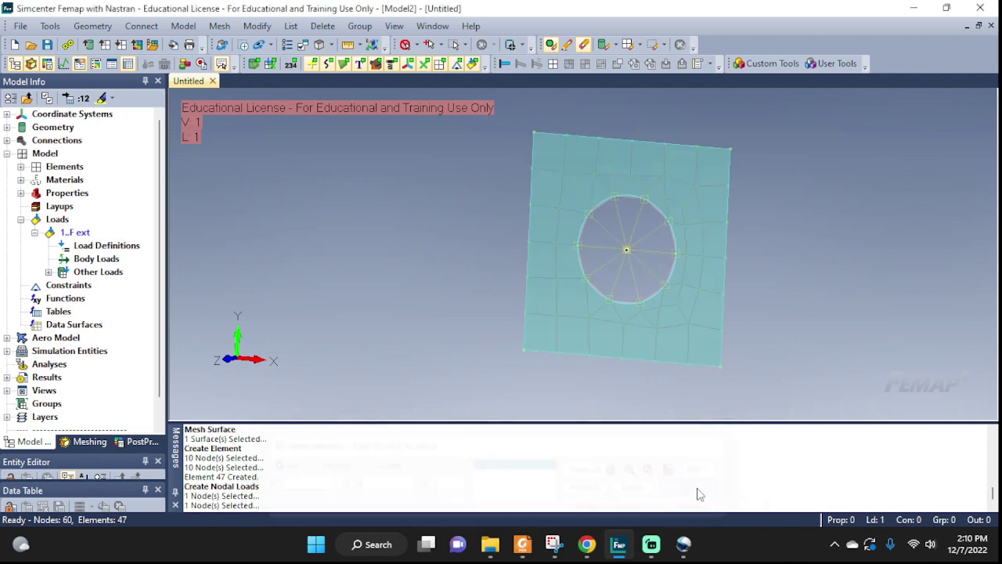
{"action": "left_click", "coordinate": [324, 249]}
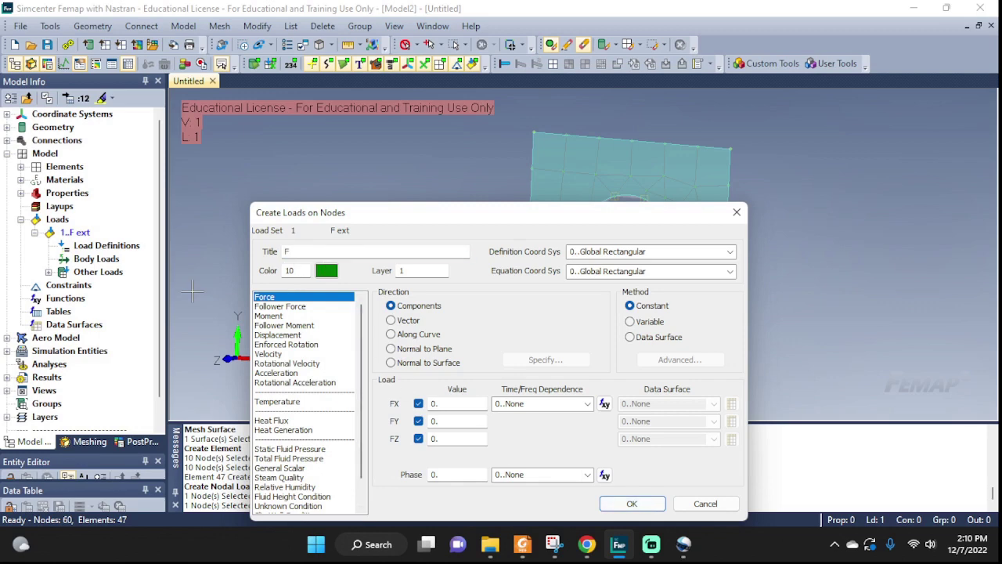
{"action": "left_click_drag", "start_coordinate": [431, 215], "coordinate": [816, 313]}
{"action": "middle_click_drag", "start_coordinate": [818, 208], "coordinate": [720, 220]}
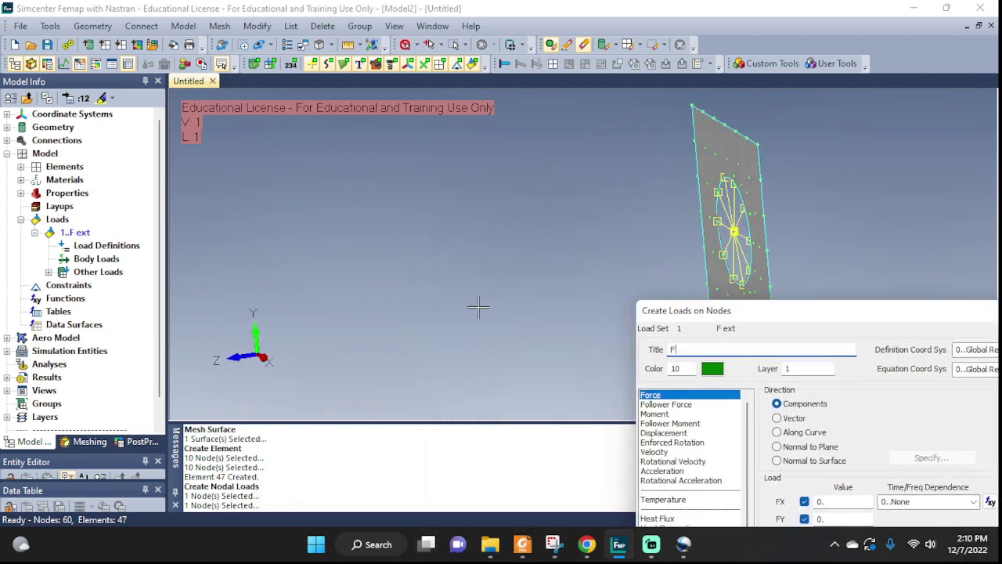
{"action": "left_click_drag", "start_coordinate": [778, 313], "coordinate": [378, 152]}
{"action": "double_click", "coordinate": [437, 376]}
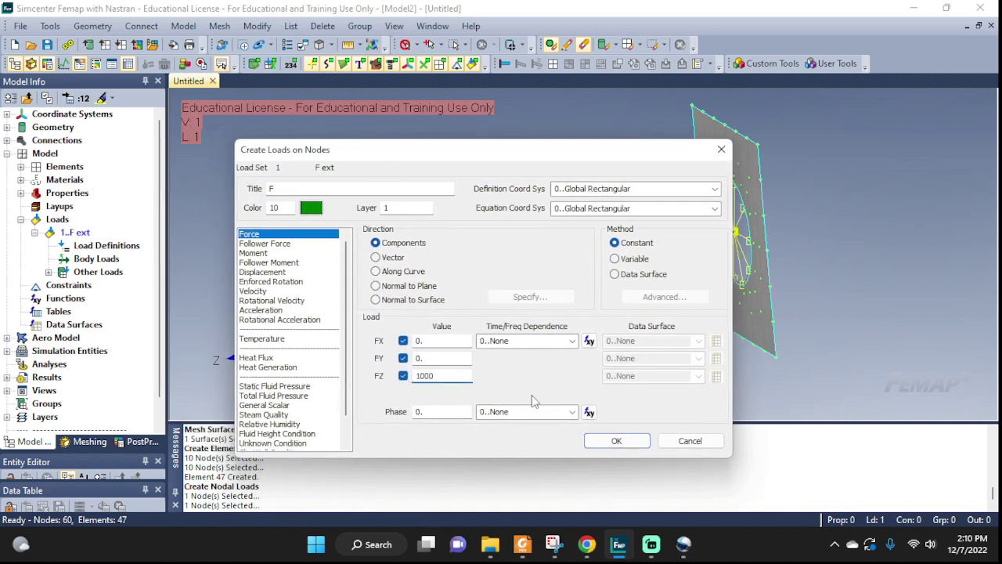
{"action": "left_click", "coordinate": [616, 441]}
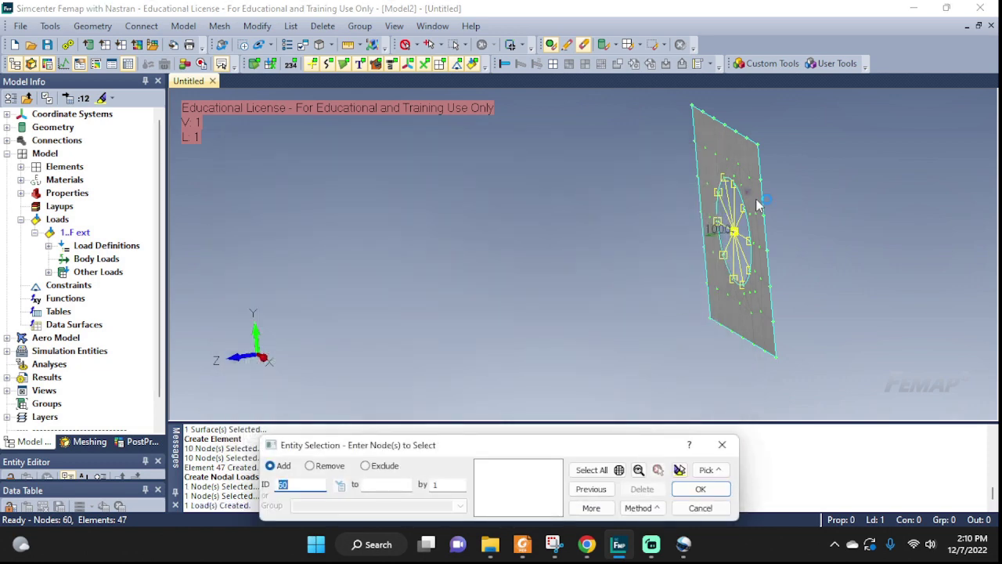
{"action": "scroll", "coordinate": [736, 245], "scroll_direction": "up", "scroll_amount": 2}
{"action": "middle_click_drag", "start_coordinate": [736, 244], "coordinate": [798, 293]}
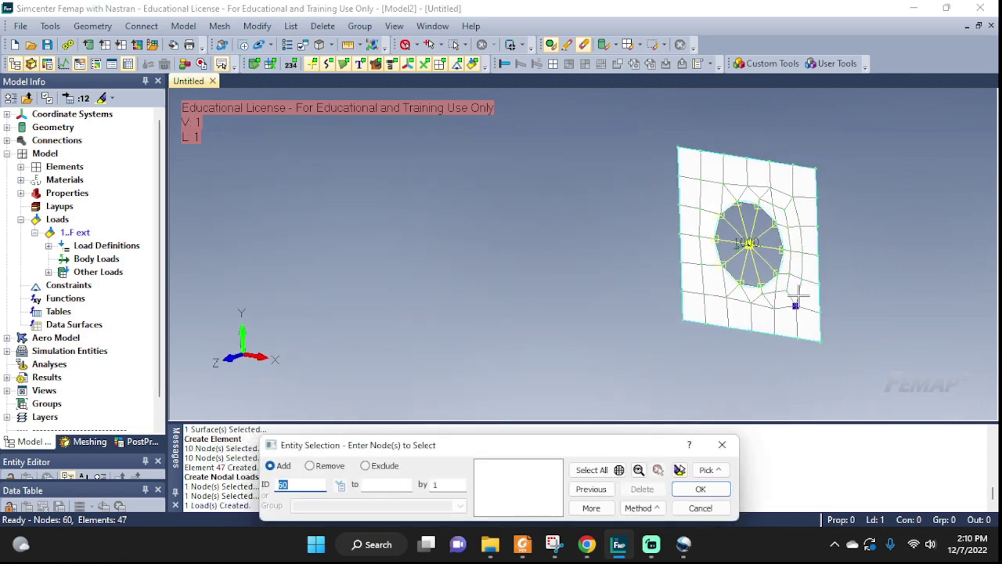
{"action": "middle_click_drag", "start_coordinate": [797, 300], "coordinate": [769, 219]}
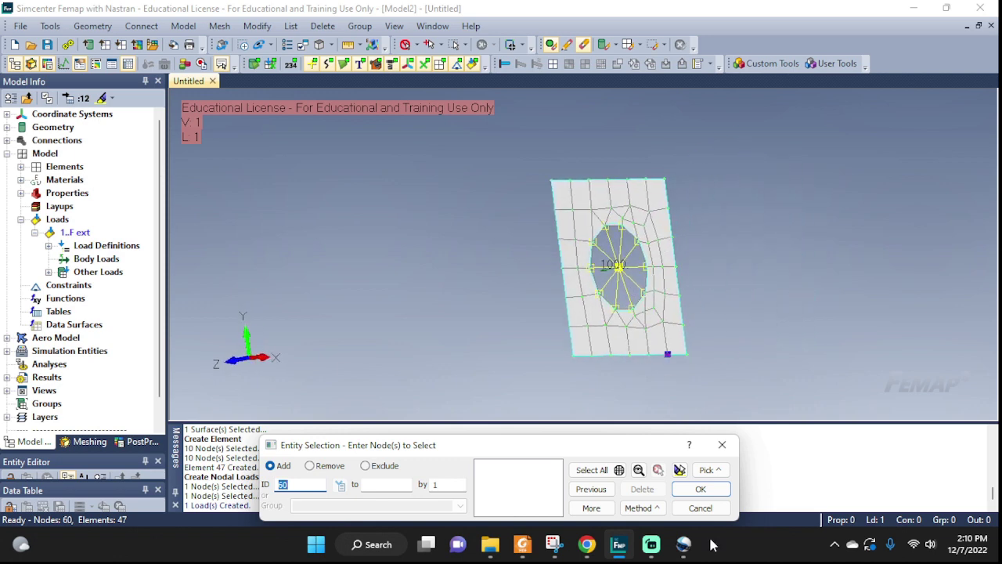
{"action": "left_click", "coordinate": [700, 506]}
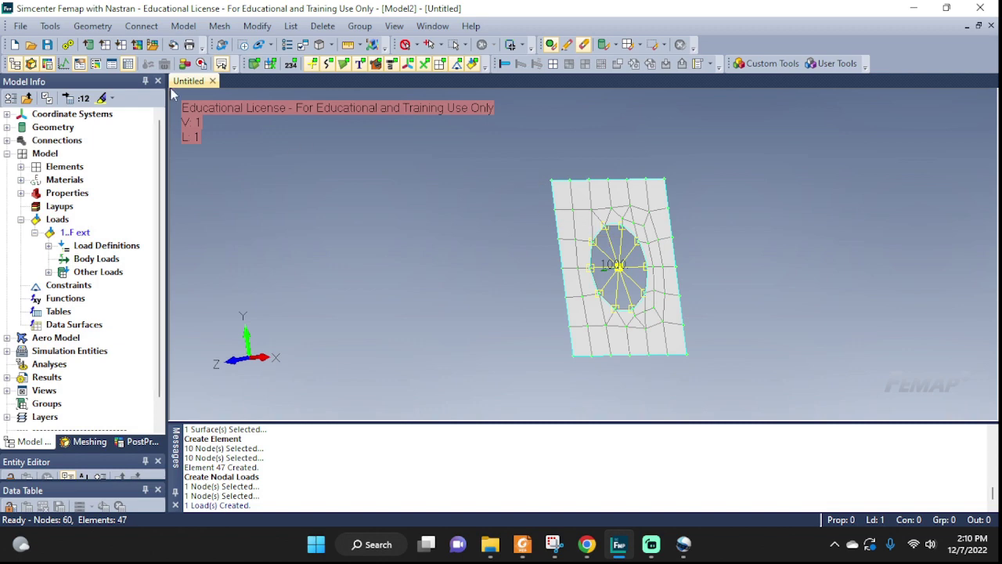
Create constraint set 'BC' and pick plate edge curves 8 and 6 for constraining
{"action": "left_click", "coordinate": [184, 26]}
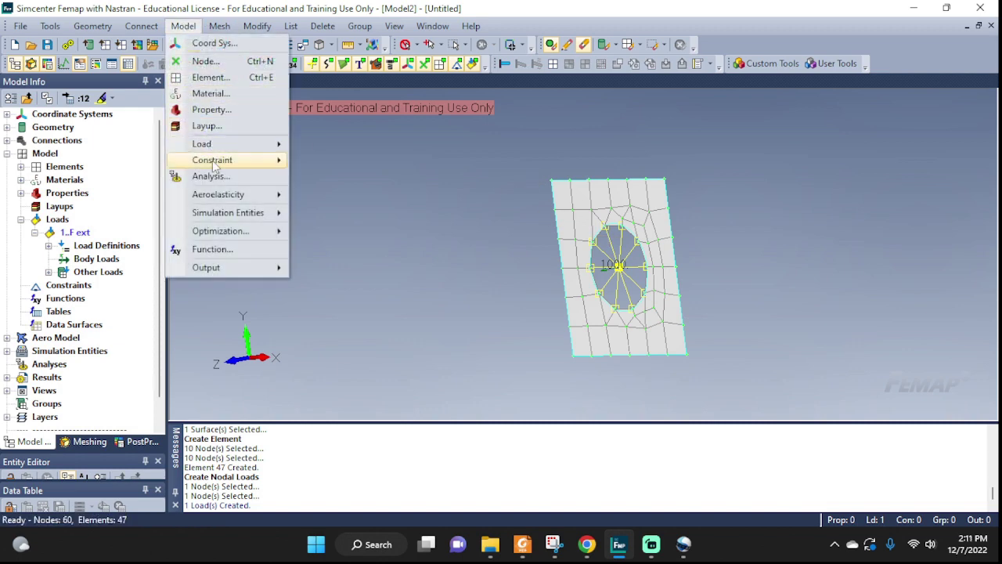
{"action": "mouse_move", "coordinate": [219, 160]}
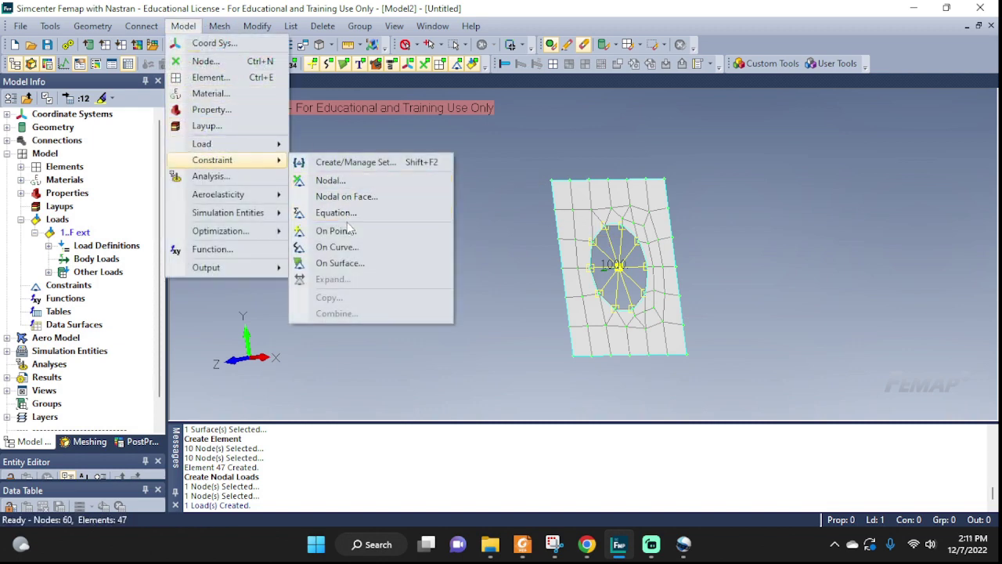
{"action": "left_click", "coordinate": [333, 249]}
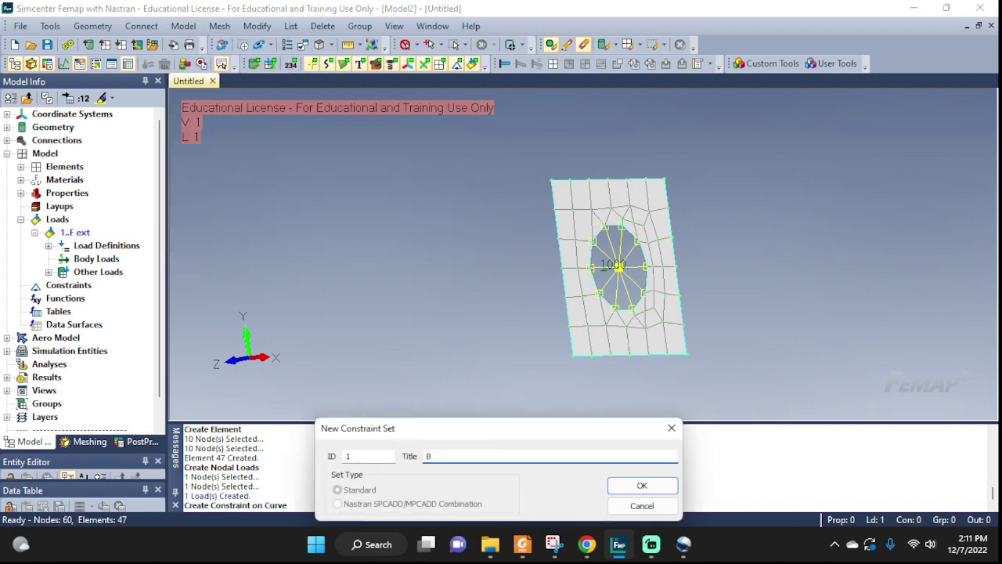
{"action": "left_click", "coordinate": [624, 489]}
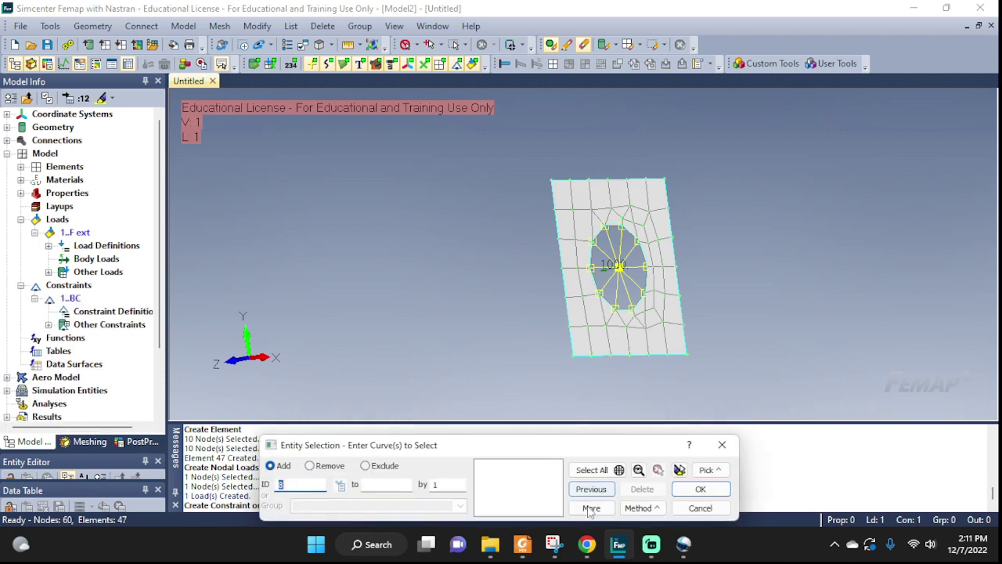
{"action": "left_click", "coordinate": [559, 249]}
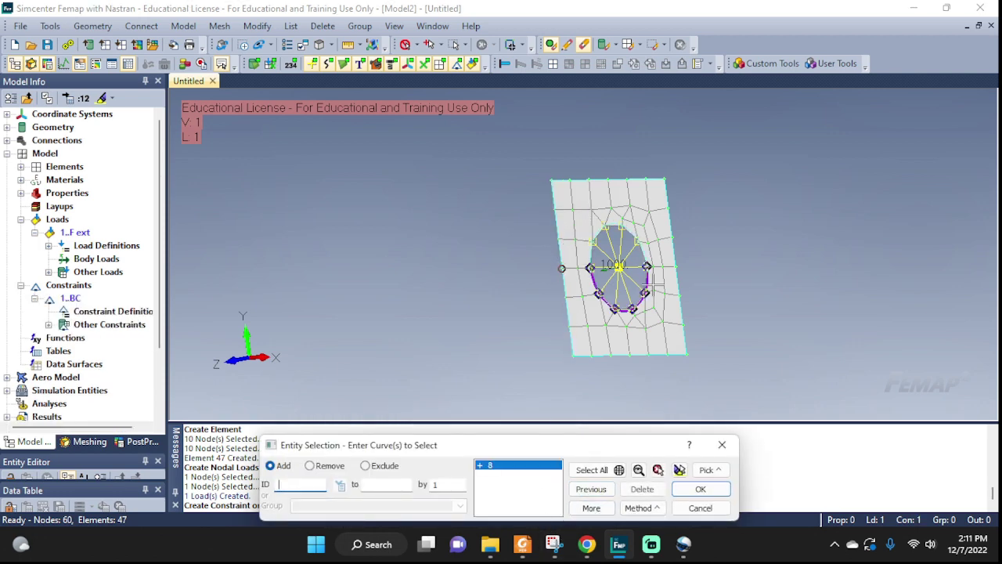
{"action": "left_click", "coordinate": [673, 354]}
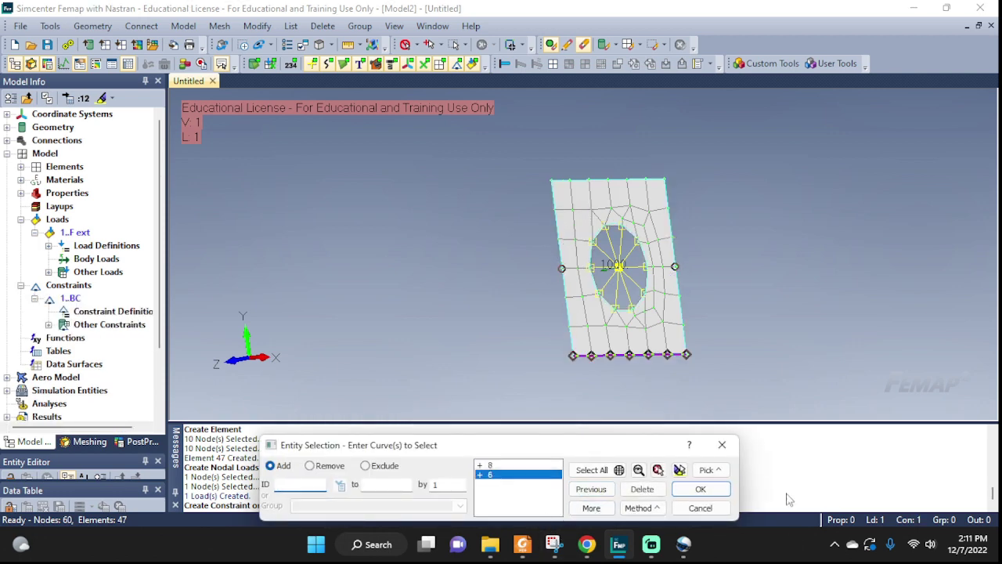
{"action": "left_click", "coordinate": [686, 486]}
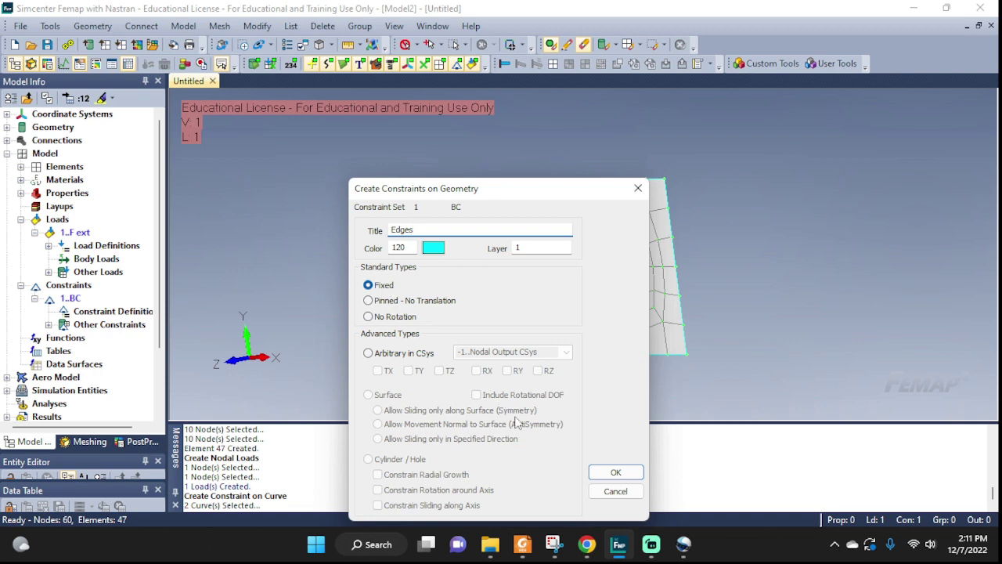
Apply a Fixed constraint titled 'Edges' to the two curves, constraining no more
{"action": "left_click", "coordinate": [607, 472]}
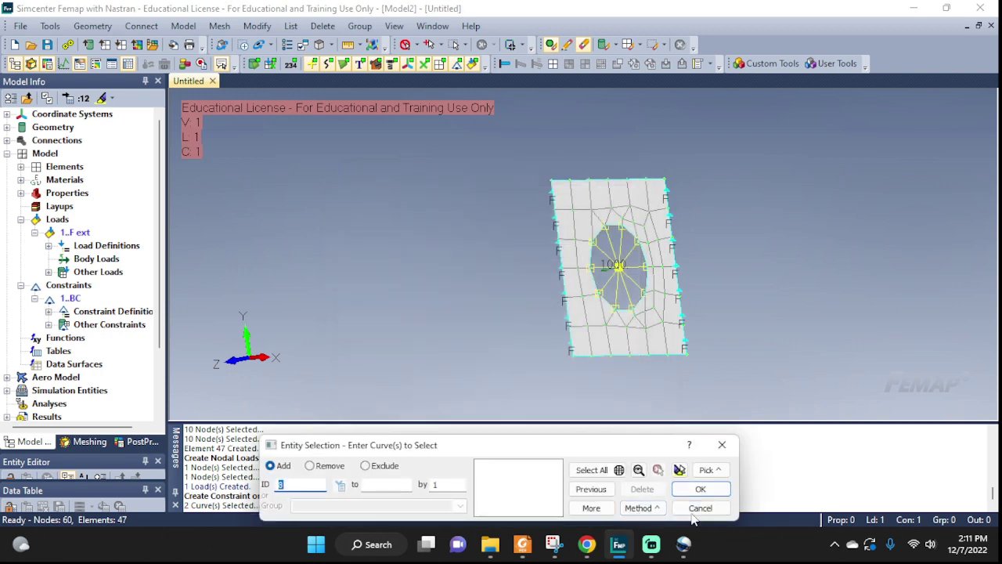
{"action": "left_click", "coordinate": [700, 509]}
{"action": "middle_click_drag", "start_coordinate": [639, 289], "coordinate": [522, 204]}
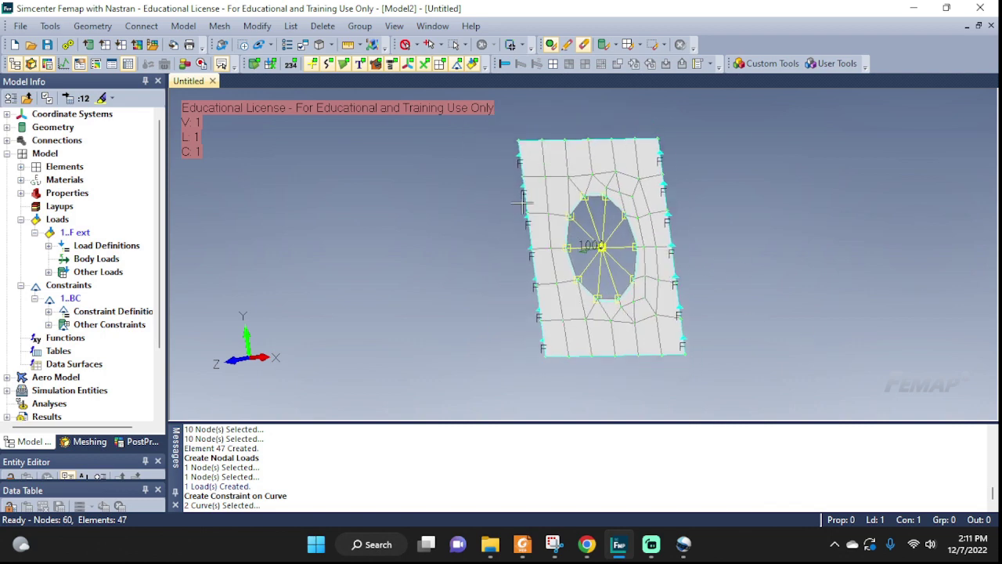
Create analysis set 1 as a static Simcenter Nastran solve and run it
{"action": "left_click", "coordinate": [255, 26]}
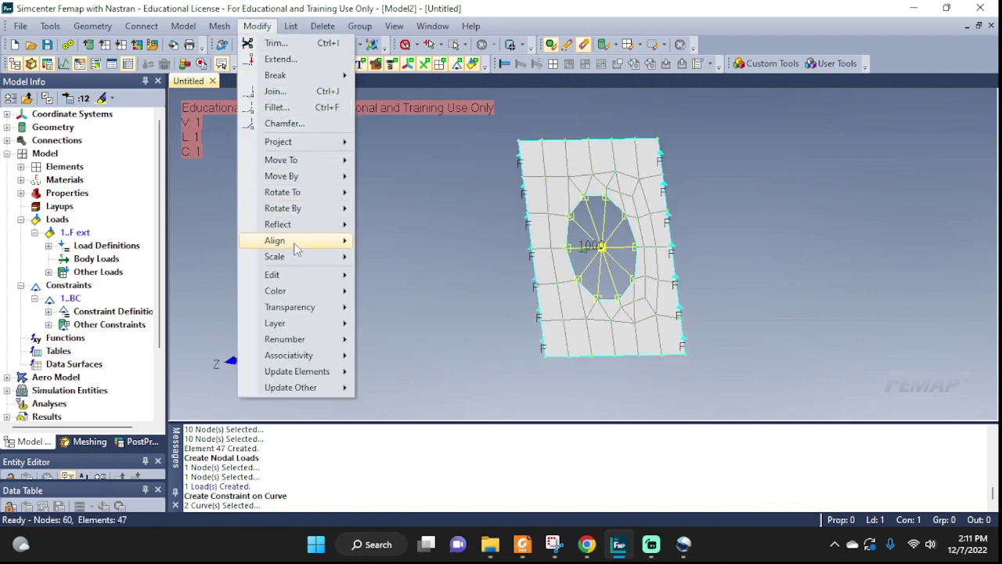
{"action": "mouse_move", "coordinate": [185, 25]}
{"action": "left_click", "coordinate": [208, 176]}
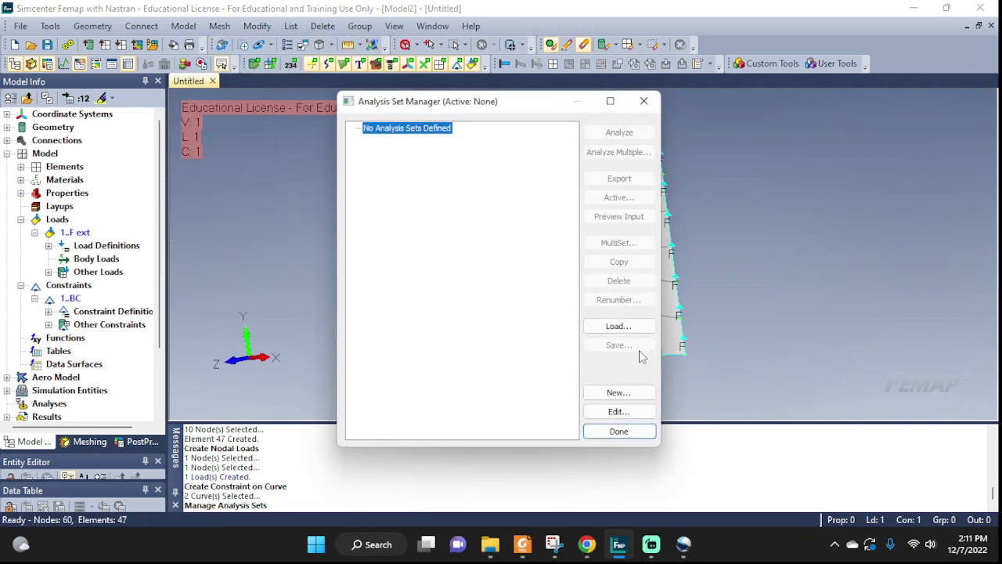
{"action": "left_click", "coordinate": [619, 392]}
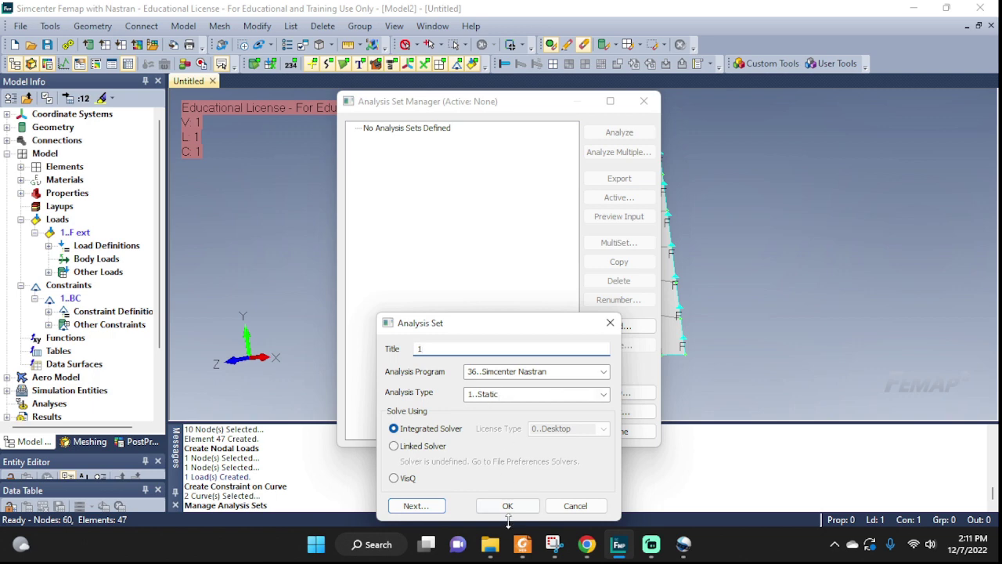
{"action": "left_click", "coordinate": [508, 508]}
{"action": "left_click", "coordinate": [618, 133]}
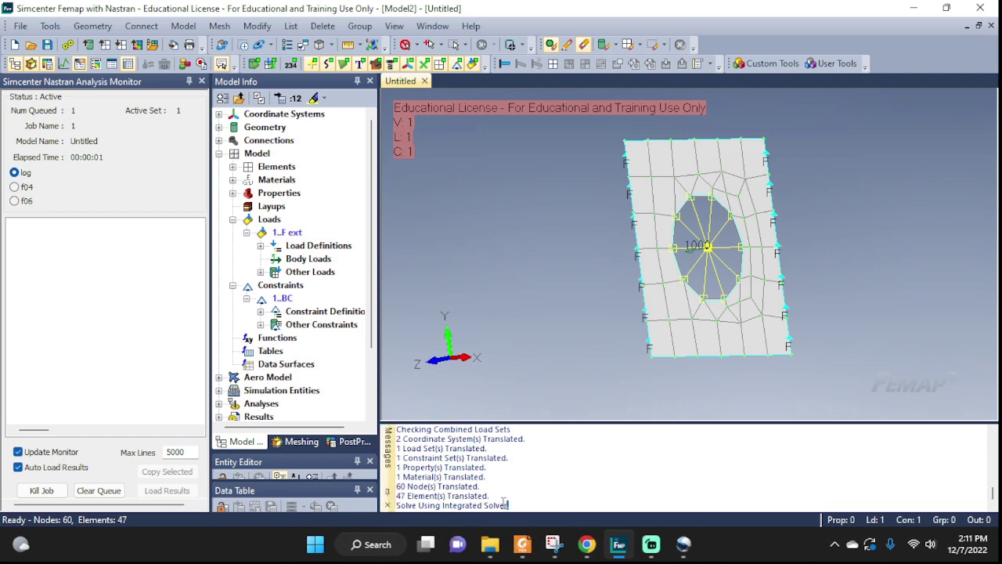
{"action": "mouse_move", "coordinate": [537, 531]}
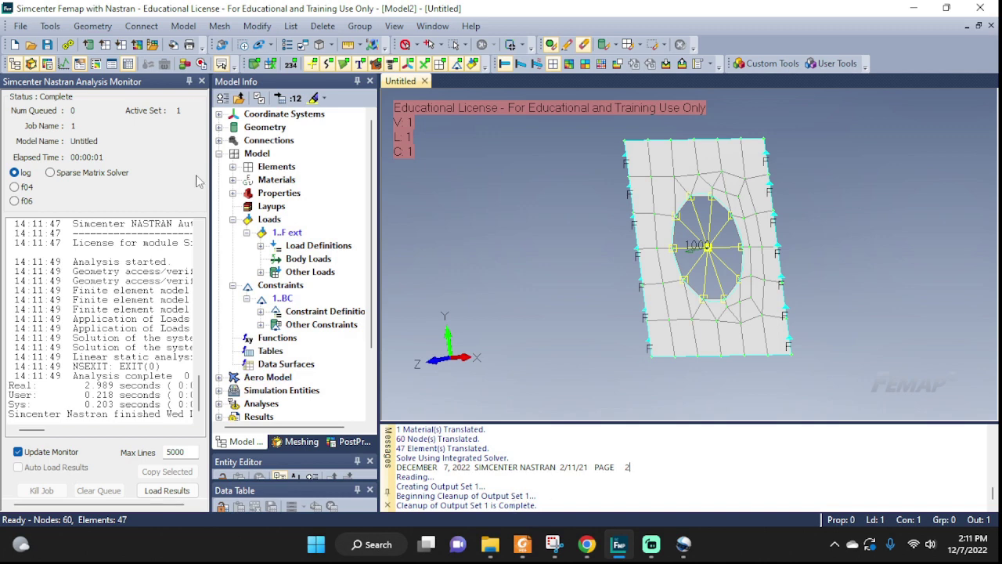
{"action": "left_click", "coordinate": [201, 83]}
{"action": "left_click", "coordinate": [505, 63]}
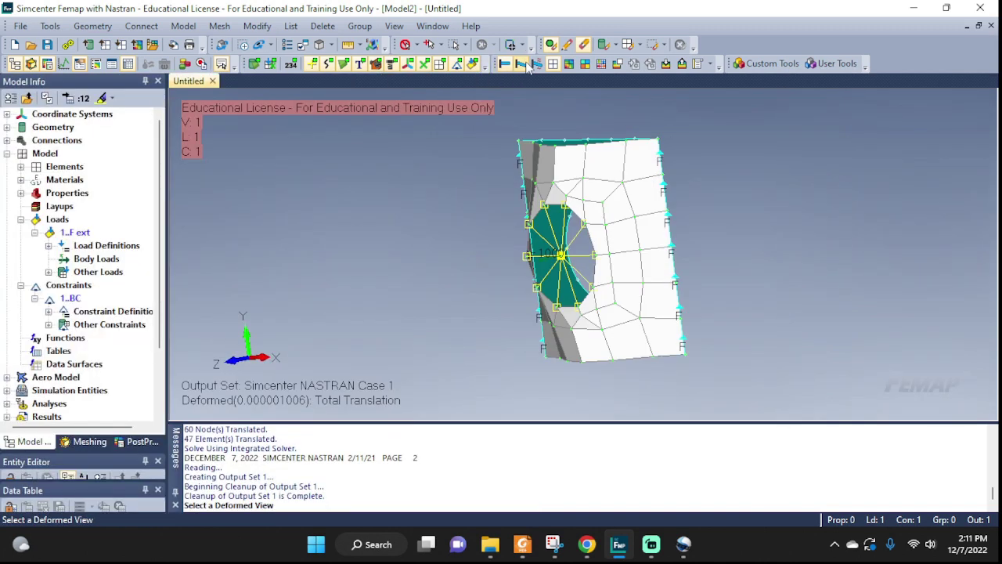
{"action": "middle_click_drag", "start_coordinate": [704, 347], "coordinate": [765, 469]}
{"action": "middle_click_drag", "start_coordinate": [747, 363], "coordinate": [648, 276]}
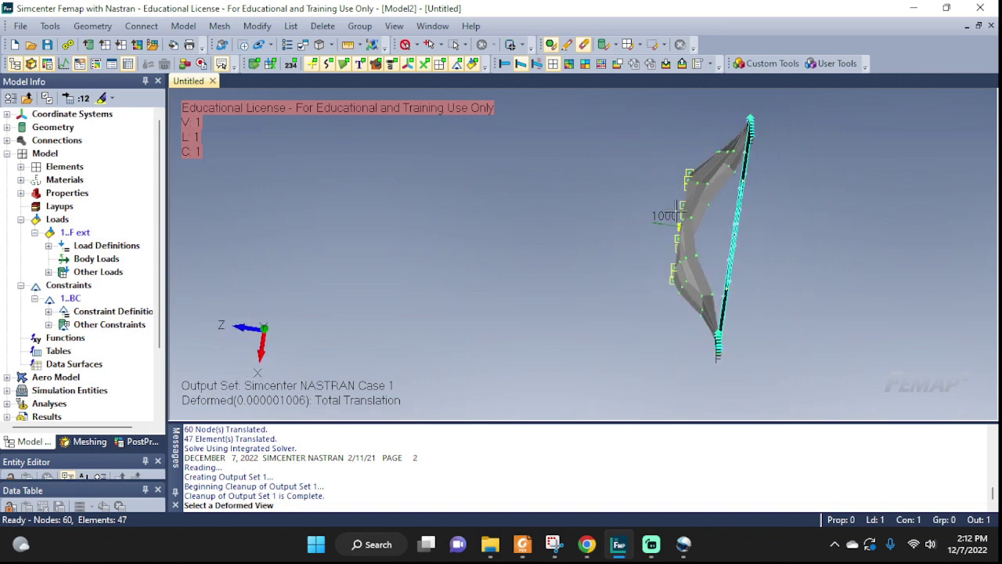
{"action": "scroll", "coordinate": [667, 252], "scroll_direction": "up", "scroll_amount": 3}
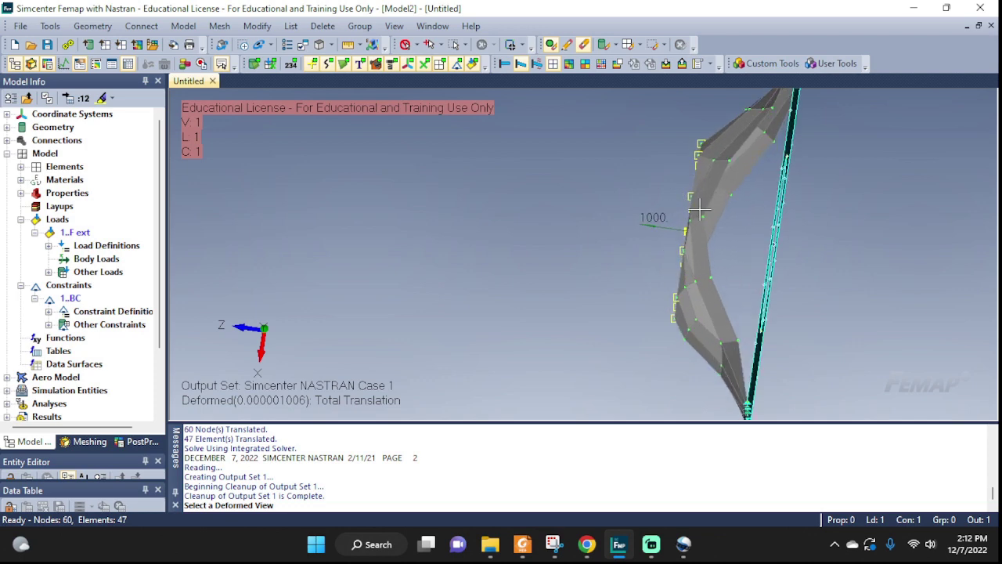
{"action": "middle_click_drag", "start_coordinate": [699, 158], "coordinate": [721, 199]}
{"action": "middle_click_drag", "start_coordinate": [750, 237], "coordinate": [727, 195]}
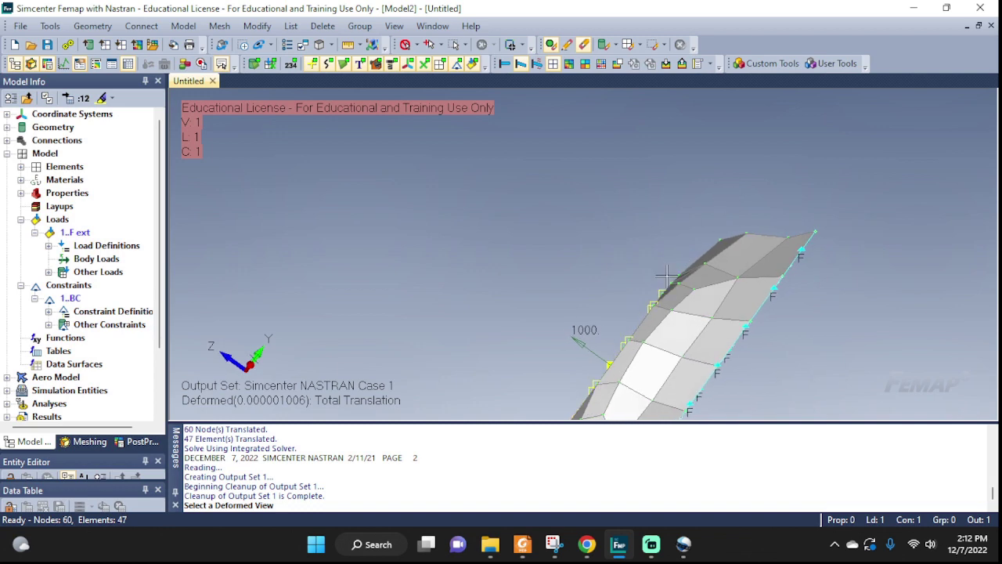
{"action": "middle_click_drag", "start_coordinate": [631, 329], "coordinate": [697, 315]}
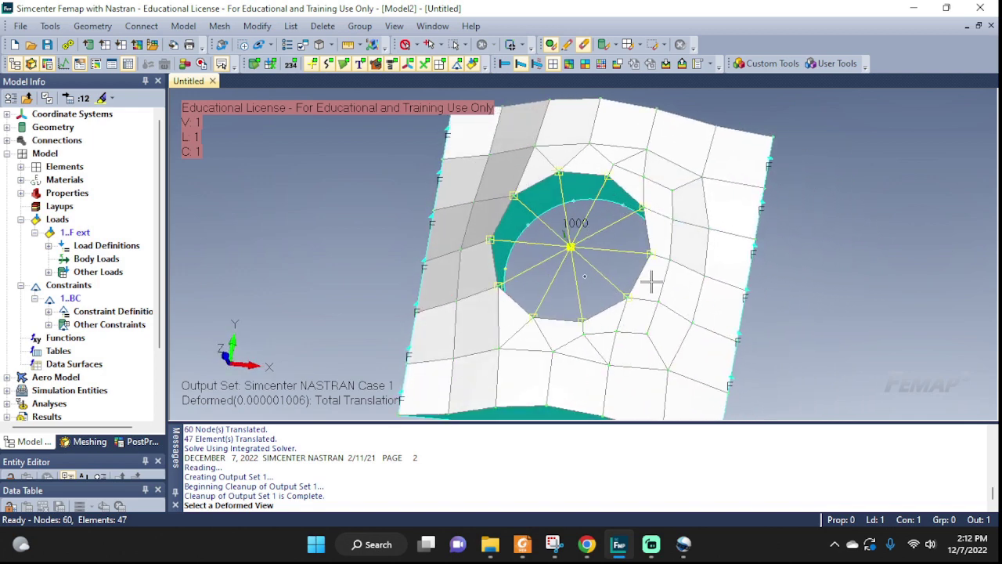
{"action": "middle_click_drag", "start_coordinate": [650, 259], "coordinate": [669, 273]}
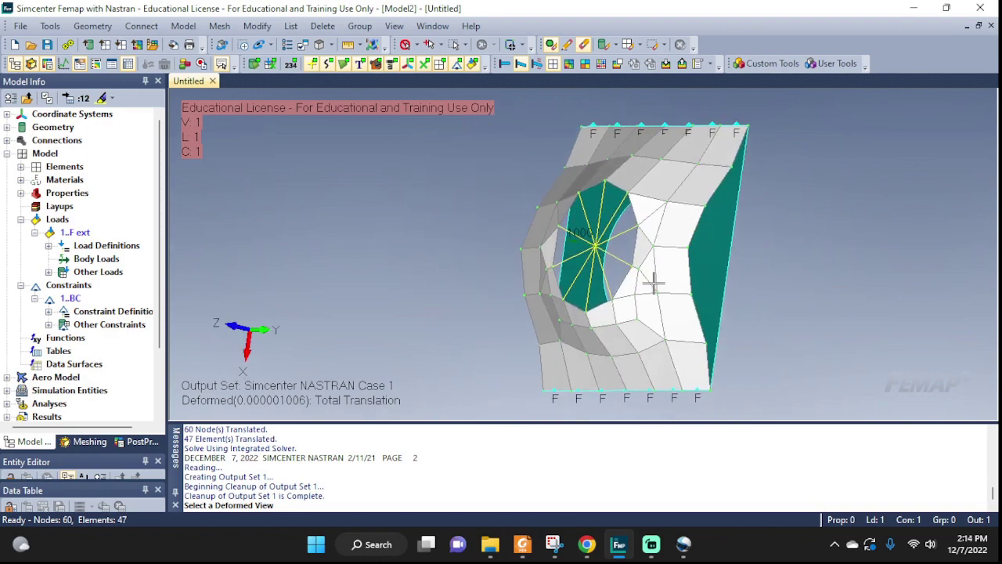